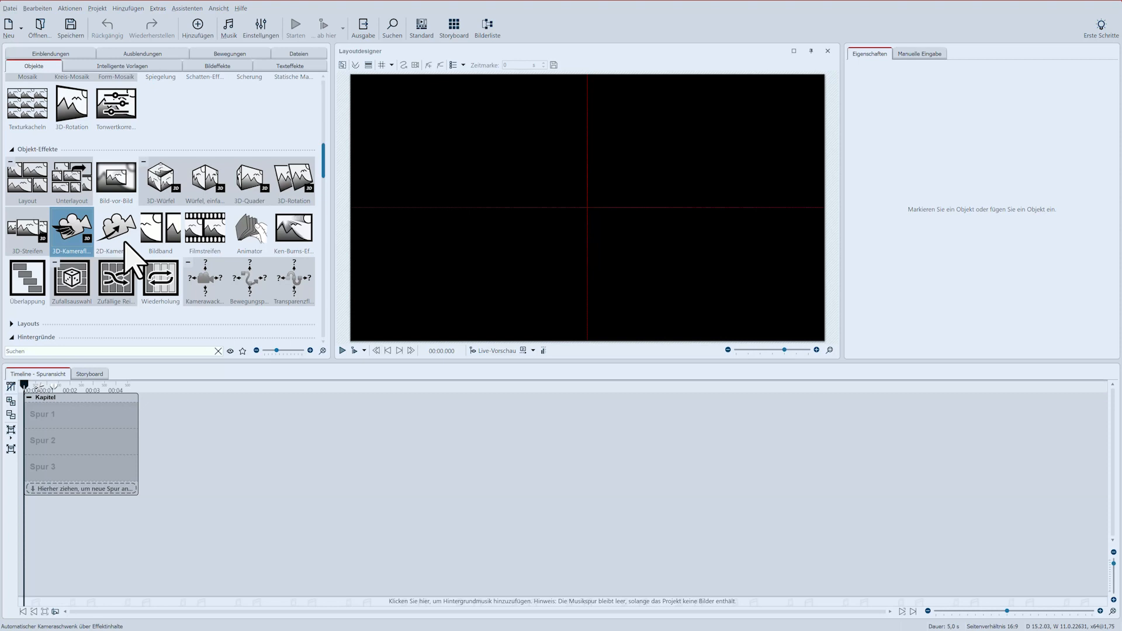
# Add the 3D-Kameraflug effect to the first track, inspect its four placeholder images and preview the default camera flight.
pyautogui.moveTo(67, 220)
pyautogui.mouseDown()
pyautogui.moveTo(55, 393)
pyautogui.moveTo(38, 409)
pyautogui.mouseUp()
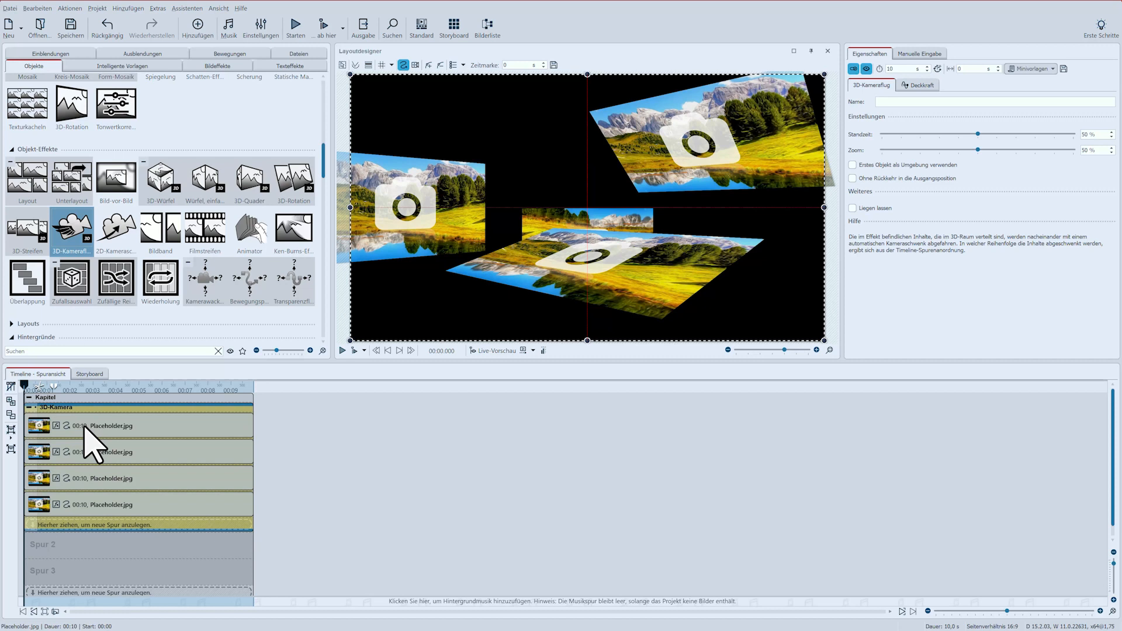
pyautogui.click(85, 428)
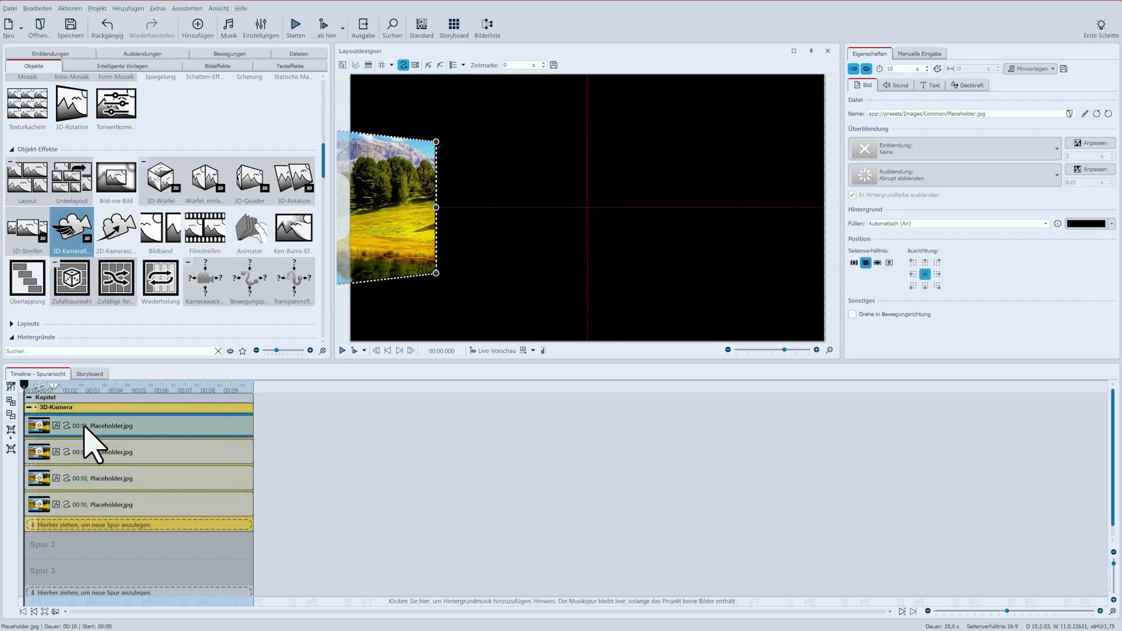
pyautogui.click(87, 455)
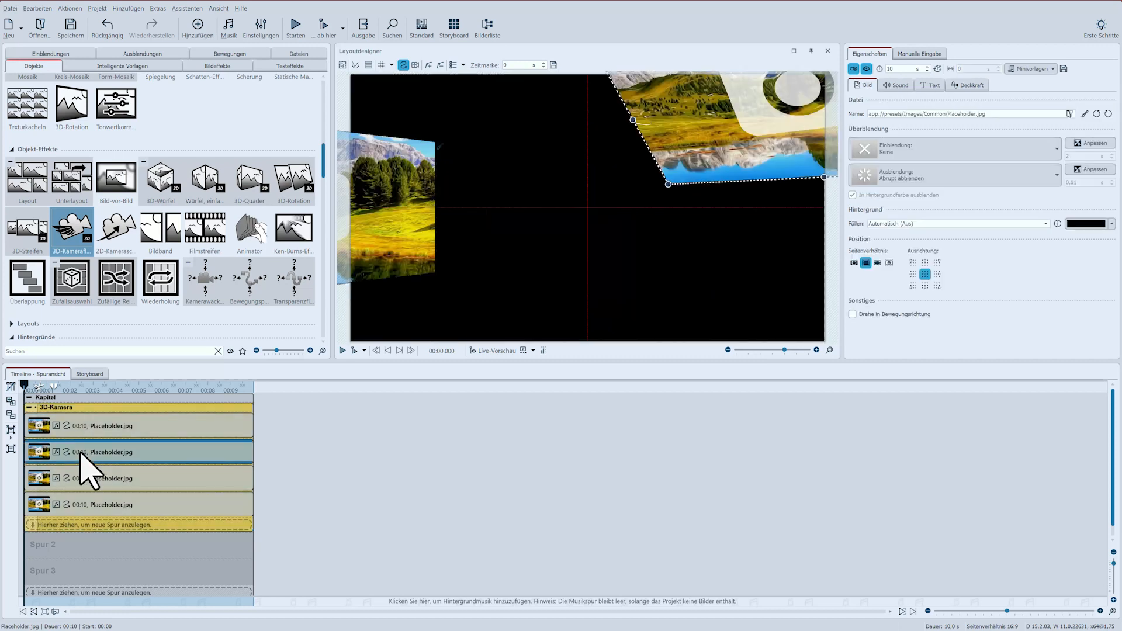
pyautogui.click(92, 480)
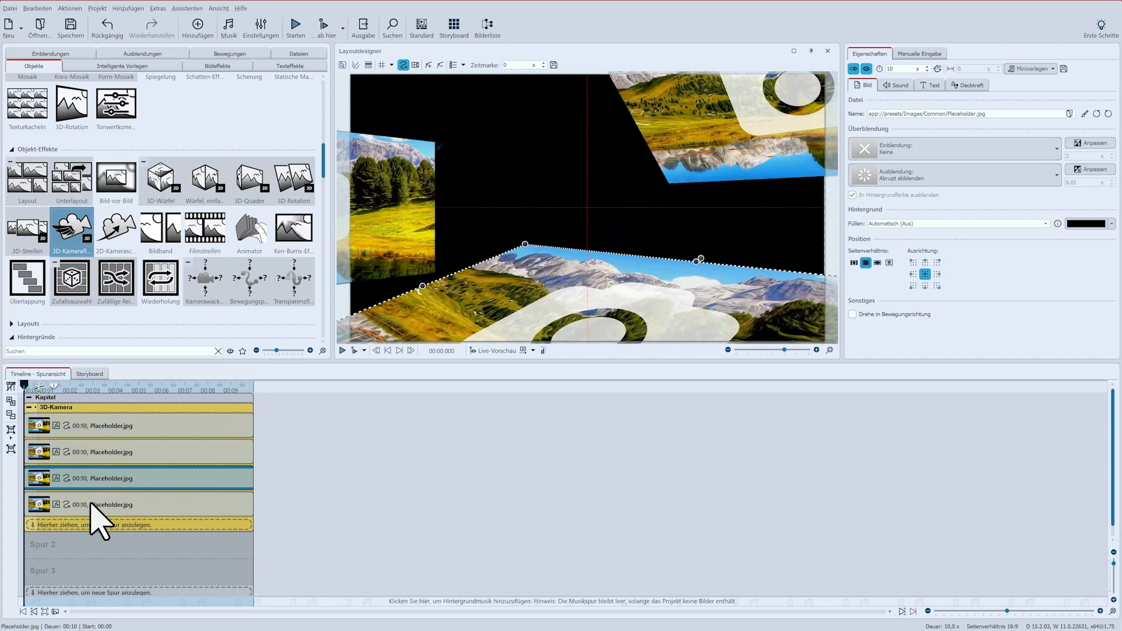
pyautogui.click(91, 501)
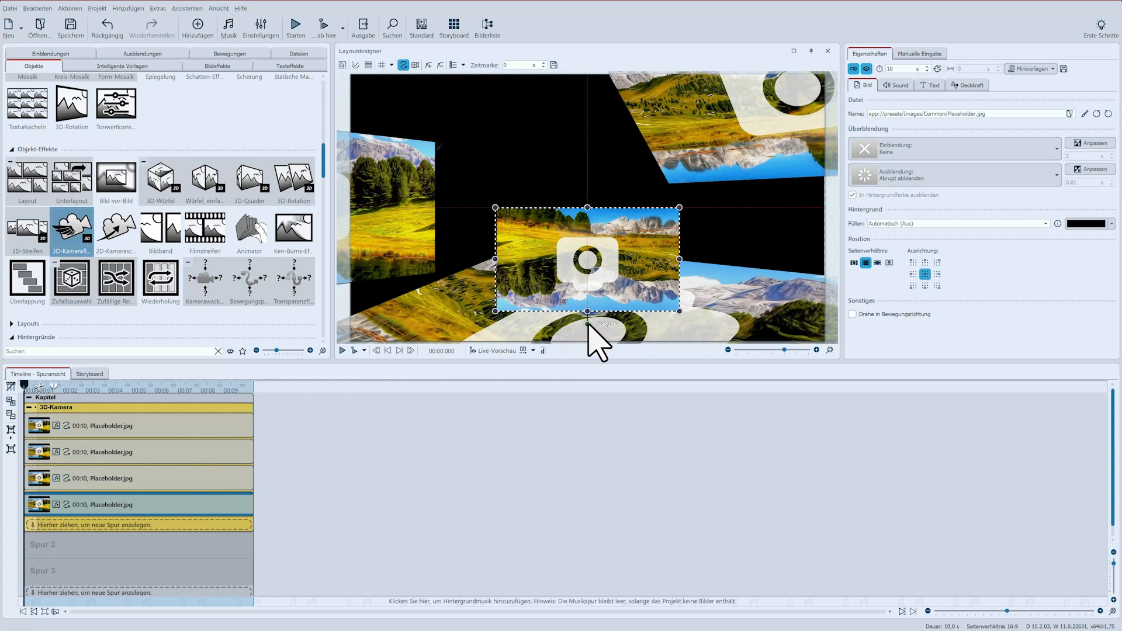
pyautogui.click(82, 409)
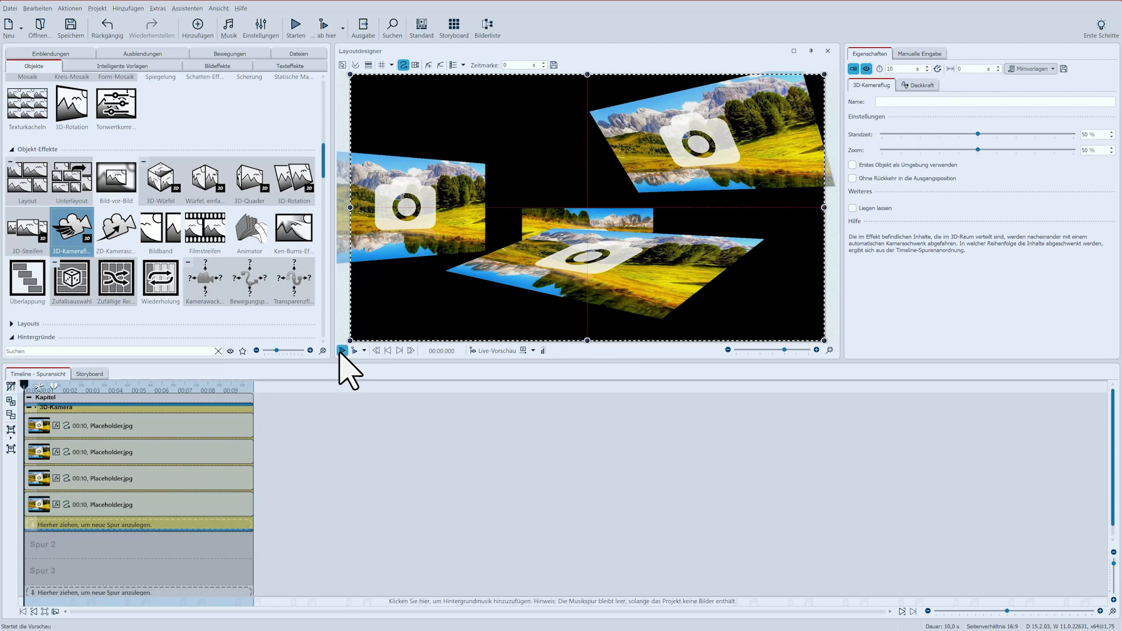
pyautogui.click(342, 351)
# Try out a lower camera zoom and the first-object-as-environment option, leaving that option off and setting the zoom to 50.5 %.
pyautogui.moveTo(977, 150)
pyautogui.mouseDown()
pyautogui.moveTo(1033, 150)
pyautogui.moveTo(956, 150)
pyautogui.mouseUp()
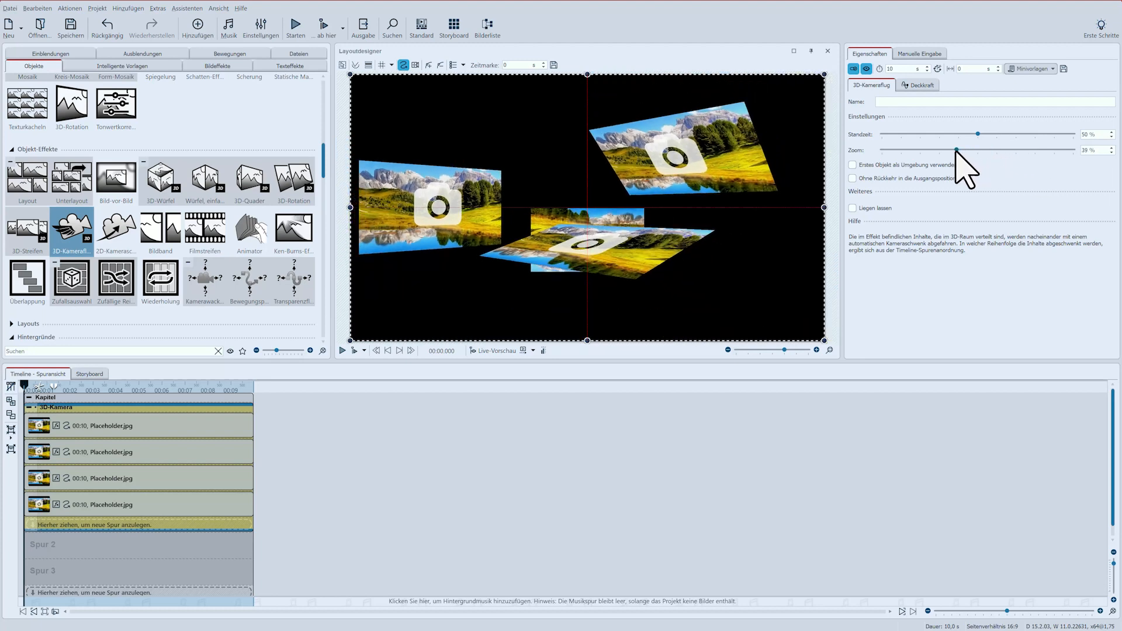
pyautogui.moveTo(957, 150); pyautogui.dragTo(977, 151)
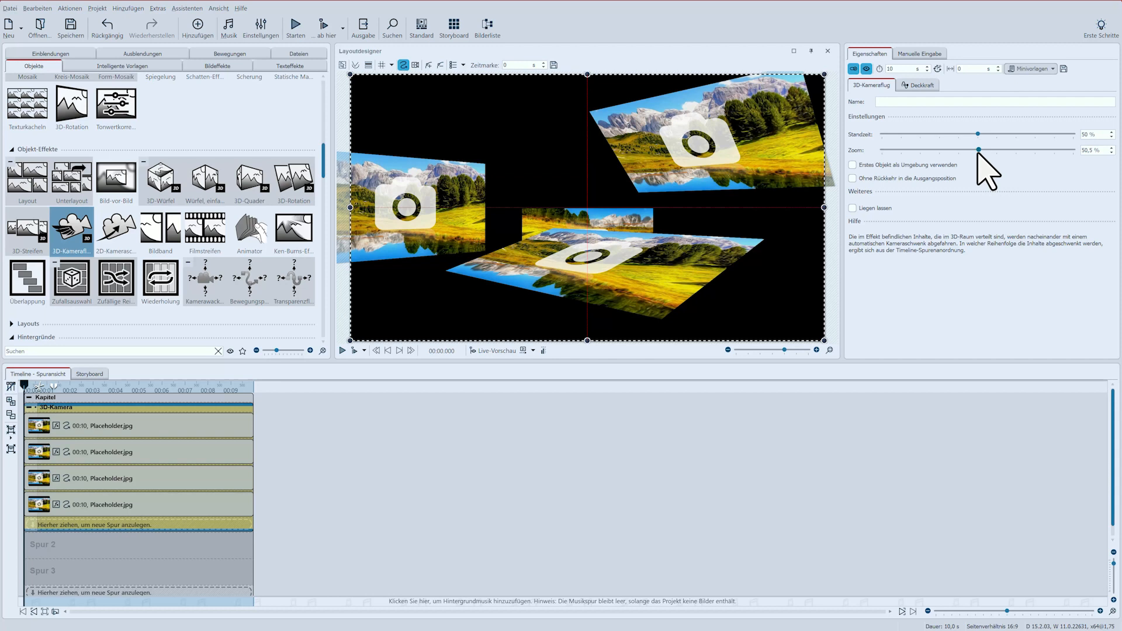
pyautogui.click(950, 164)
pyautogui.click(950, 165)
# Replace the first two placeholders in the 3D camera effect with pexels-pixabay-373479.jpg and pexels-pixabay-373489.jpg.
pyautogui.click(298, 53)
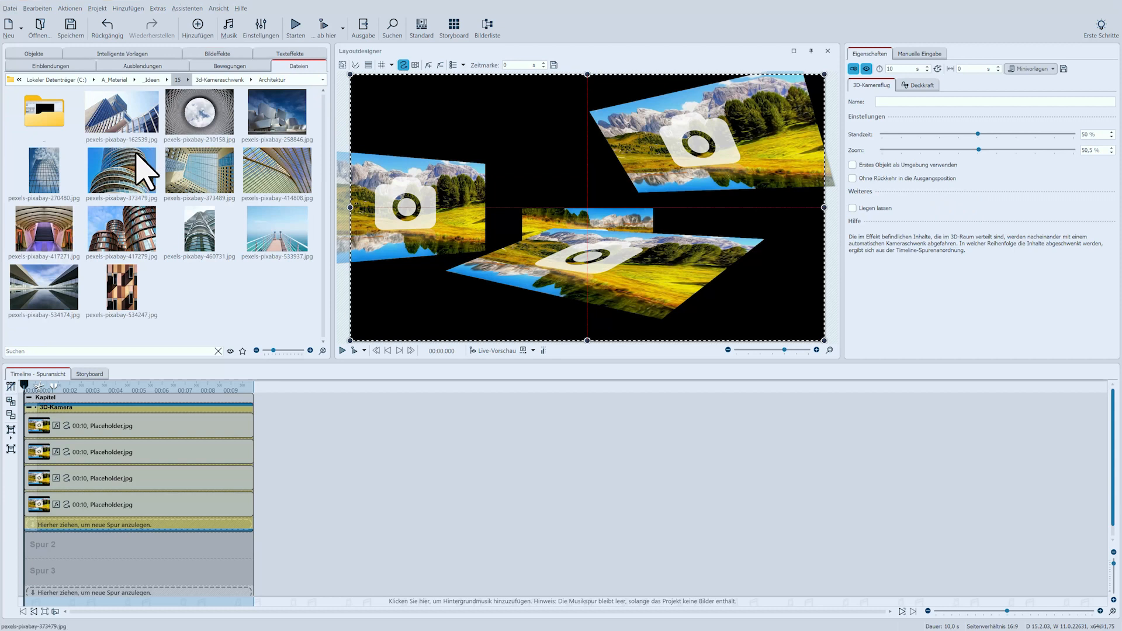
pyautogui.moveTo(137, 158); pyautogui.dragTo(65, 426)
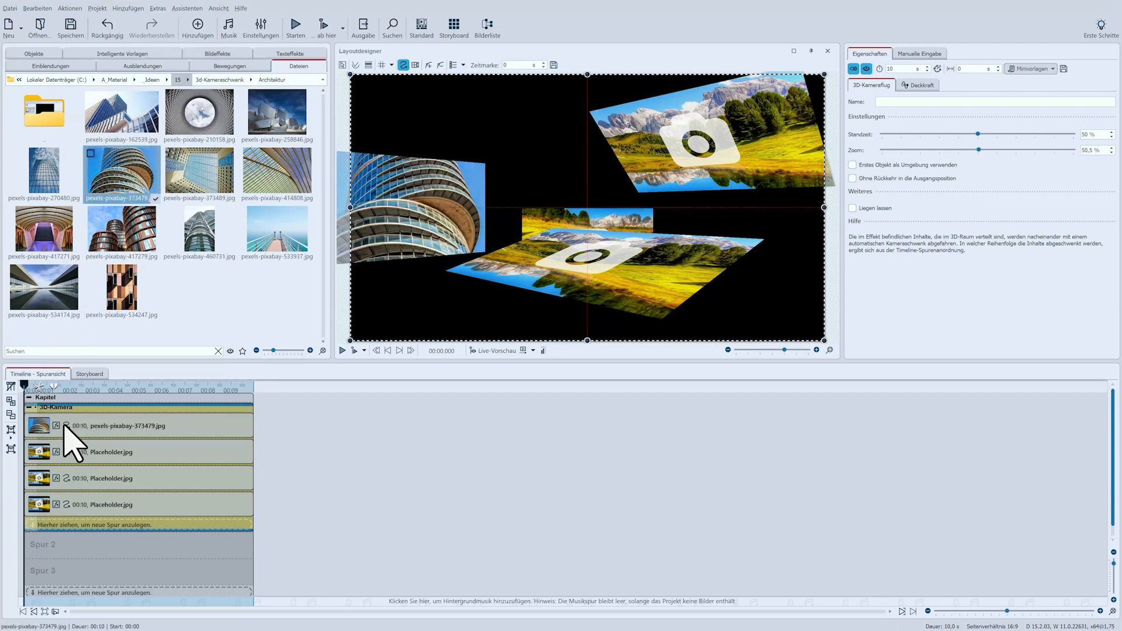
pyautogui.click(185, 197)
pyautogui.moveTo(183, 192); pyautogui.dragTo(66, 451)
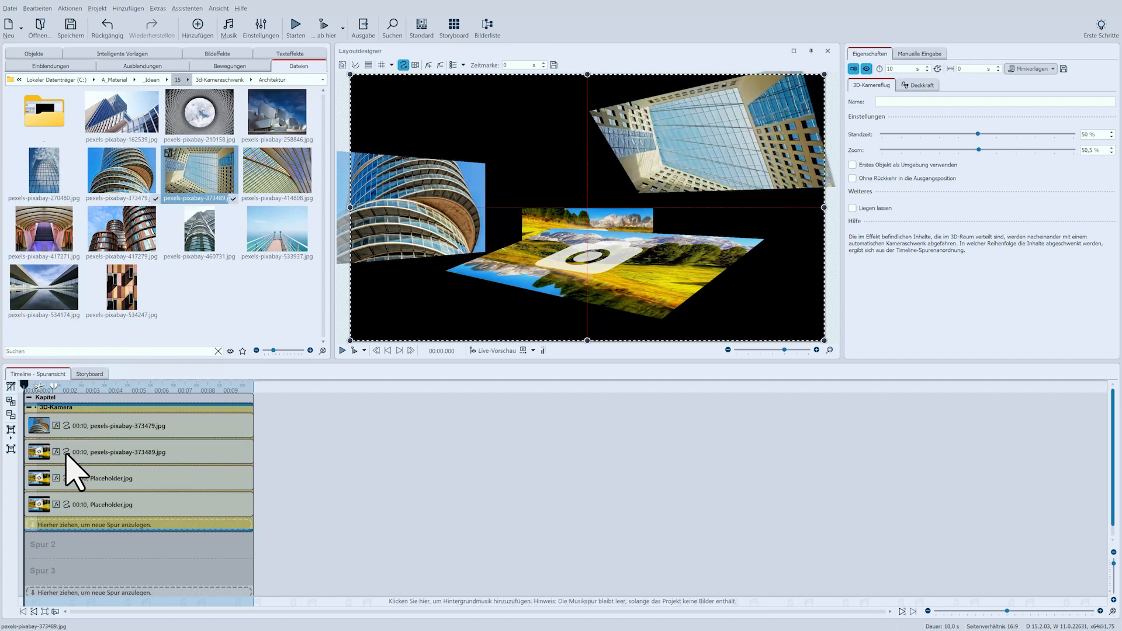
# Delete the third placeholder image from the 3D camera effect.
pyautogui.click(66, 478)
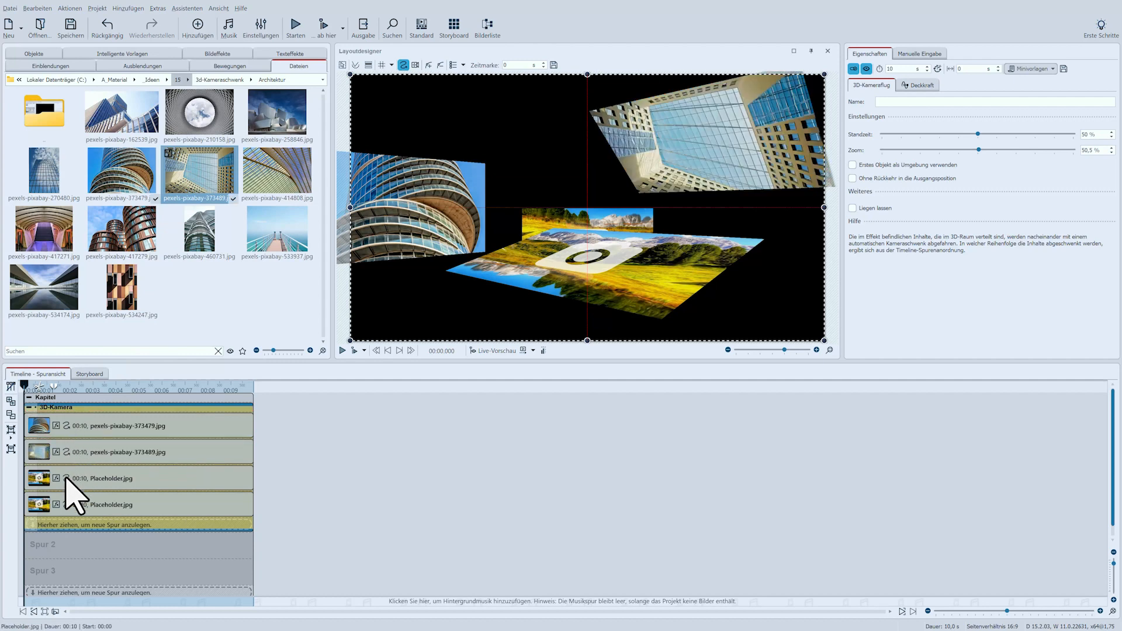
pyautogui.click(70, 479)
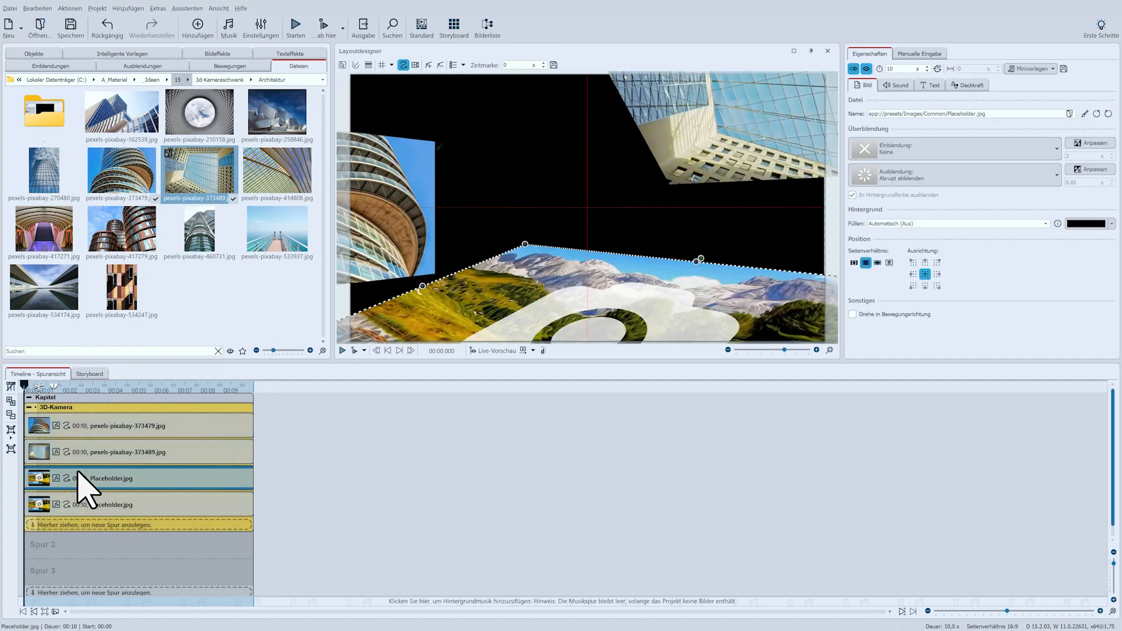
pyautogui.press('Delete')
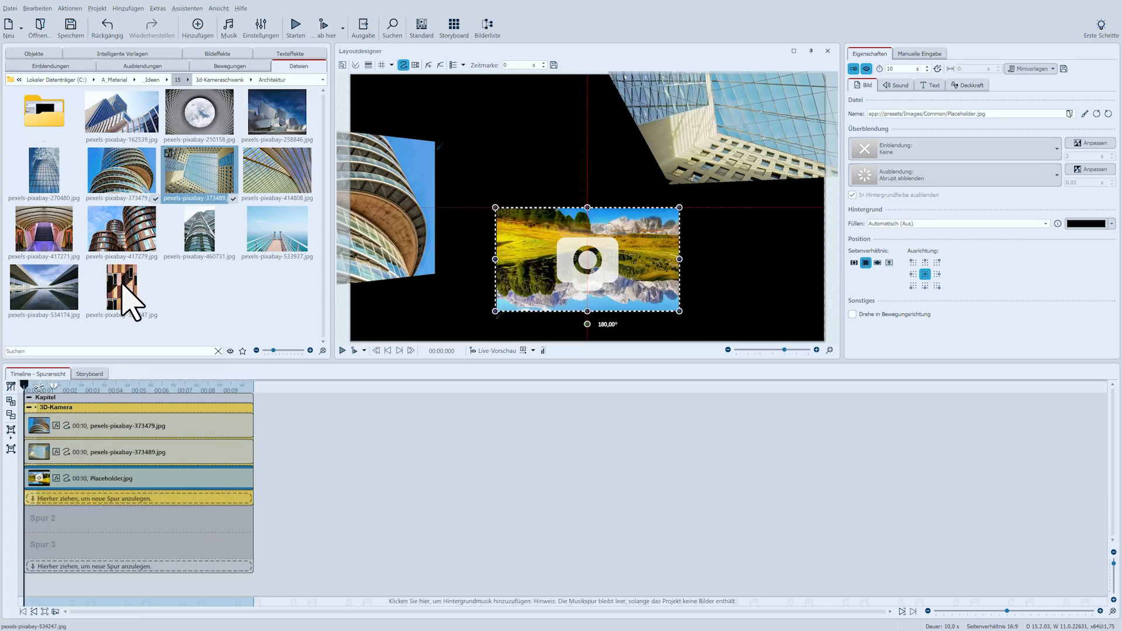
# Replace the remaining placeholder with pexels-pixabay-534247.jpg, narrowing it to portrait format and turning it upright.
pyautogui.moveTo(125, 296); pyautogui.dragTo(73, 482)
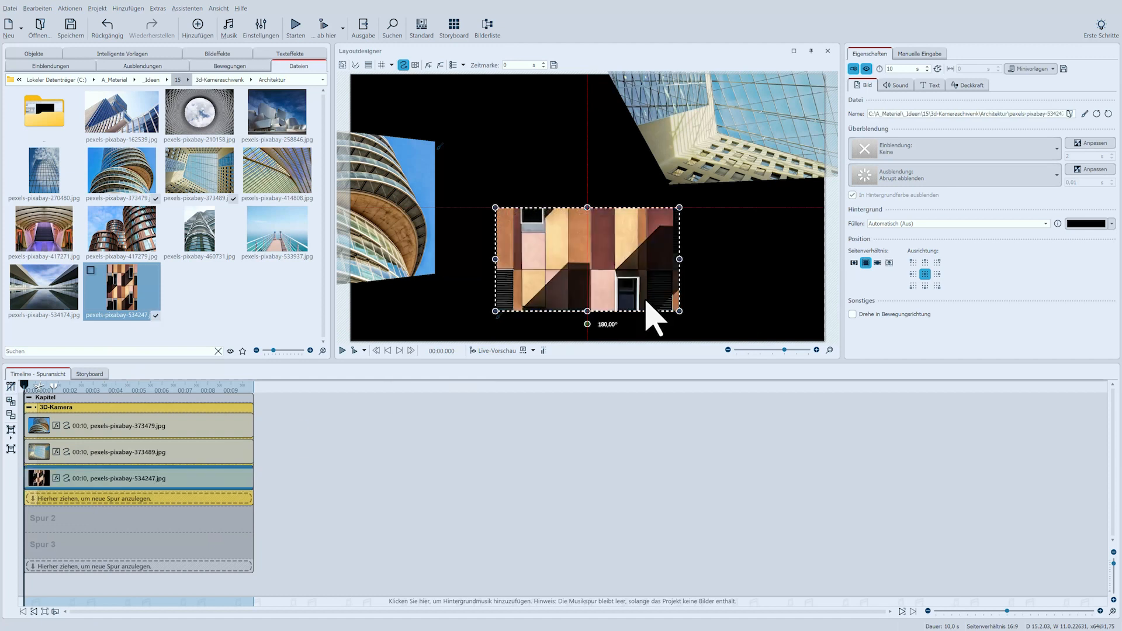
pyautogui.moveTo(679, 262); pyautogui.dragTo(522, 259)
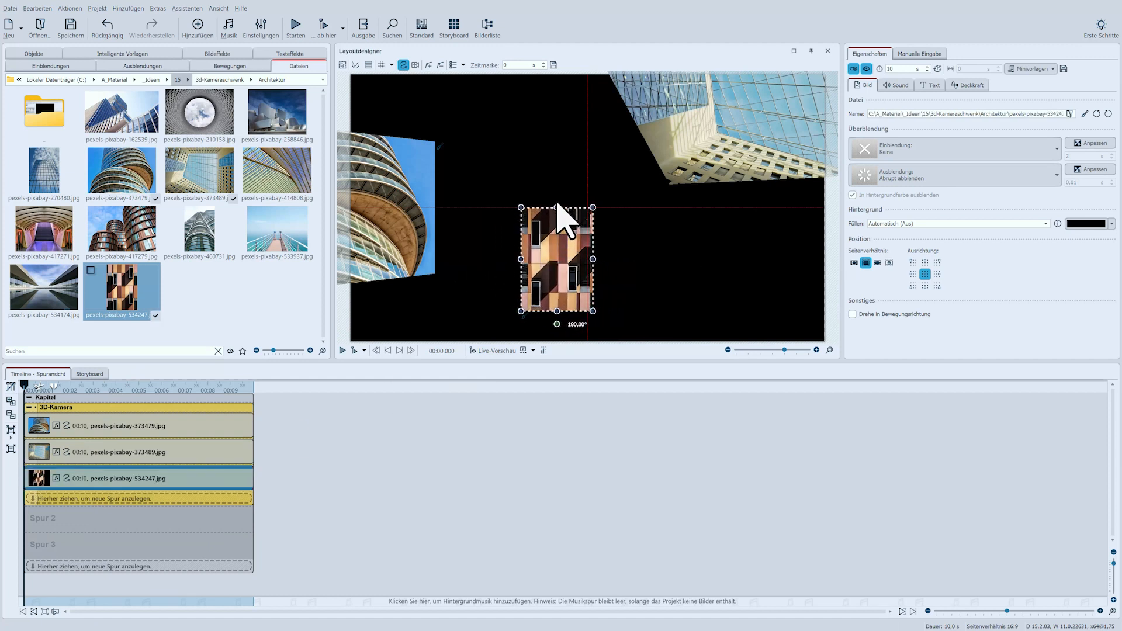
pyautogui.moveTo(557, 324); pyautogui.dragTo(627, 254)
pyautogui.moveTo(527, 147); pyautogui.dragTo(480, 310)
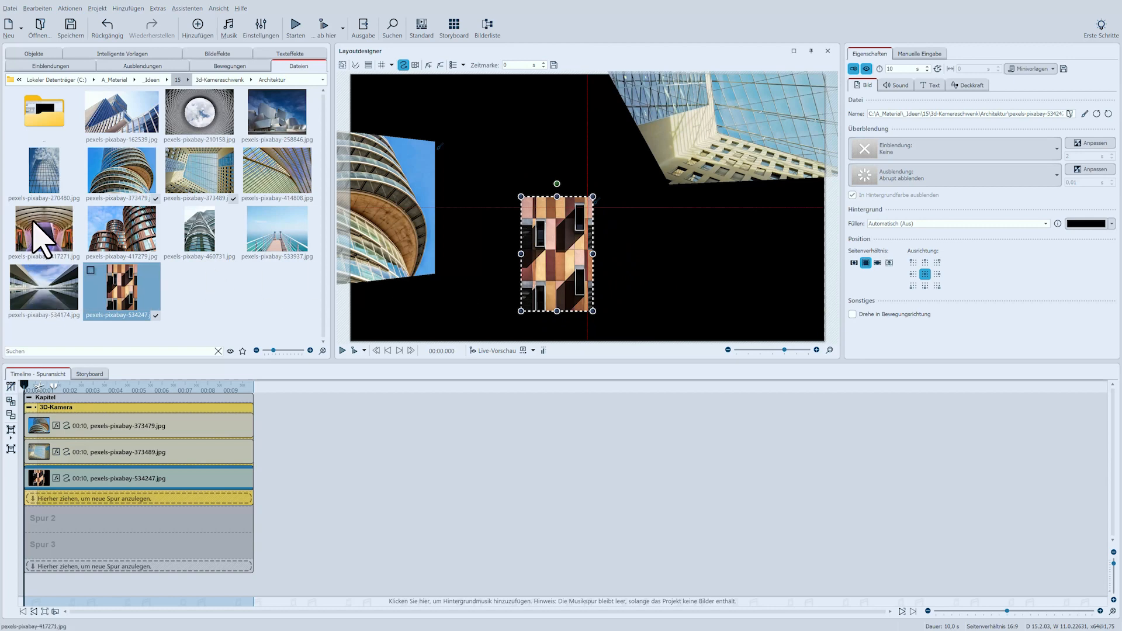
# Add pexels-pixabay-417271.jpg as the fourth image of the effect and move it to about X 93 %, Y 133 %.
pyautogui.moveTo(34, 222); pyautogui.dragTo(113, 491)
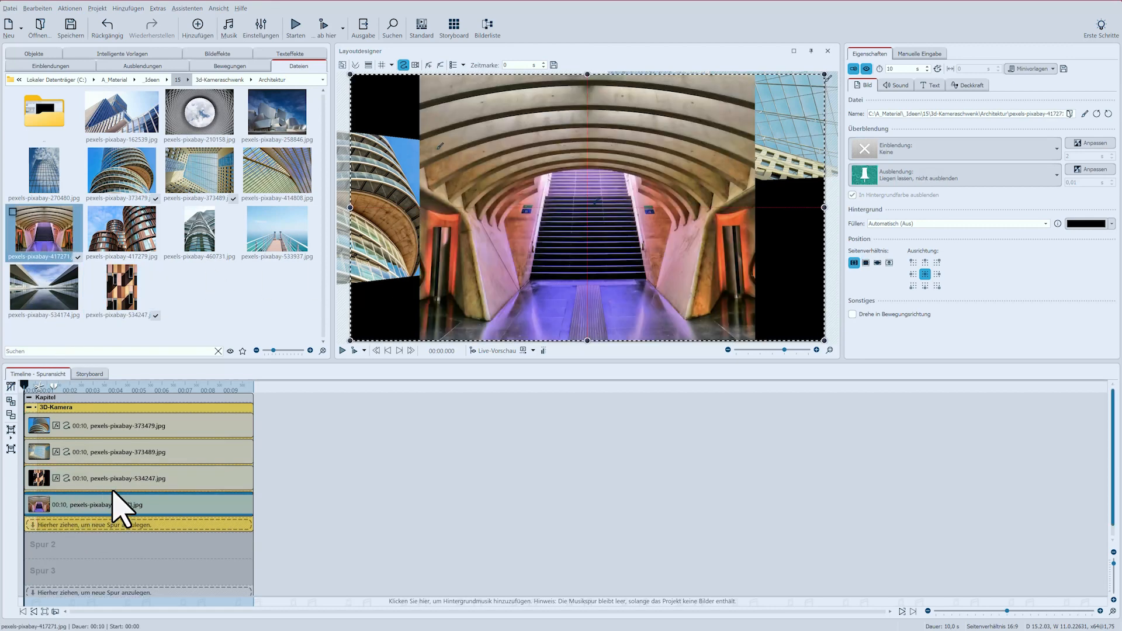
pyautogui.click(728, 349)
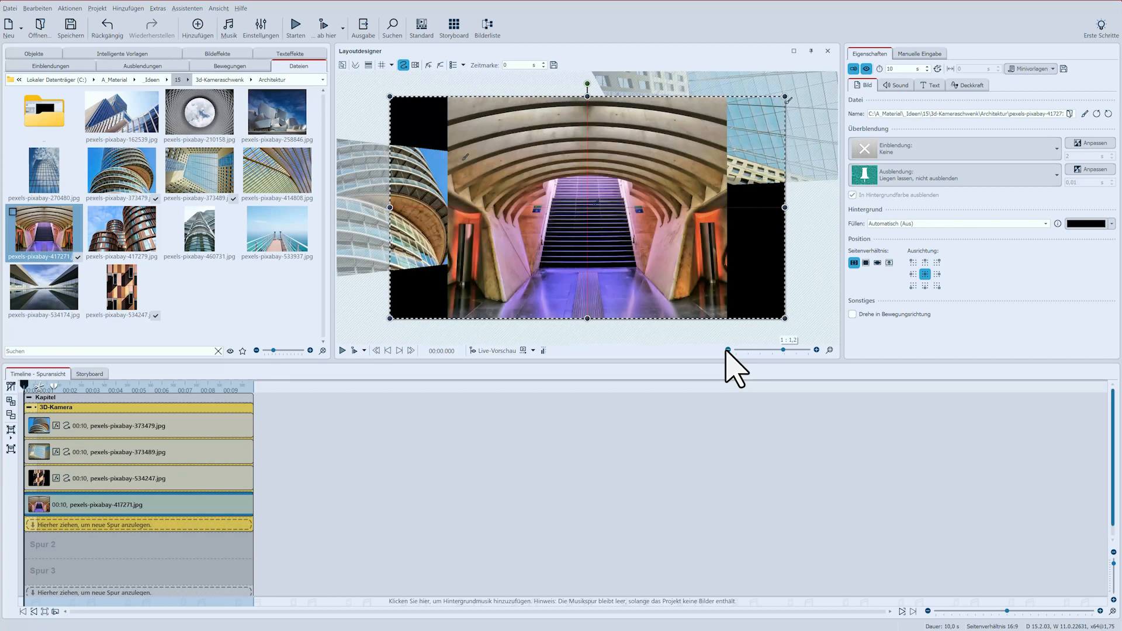
pyautogui.click(728, 350)
pyautogui.moveTo(596, 221); pyautogui.dragTo(686, 315)
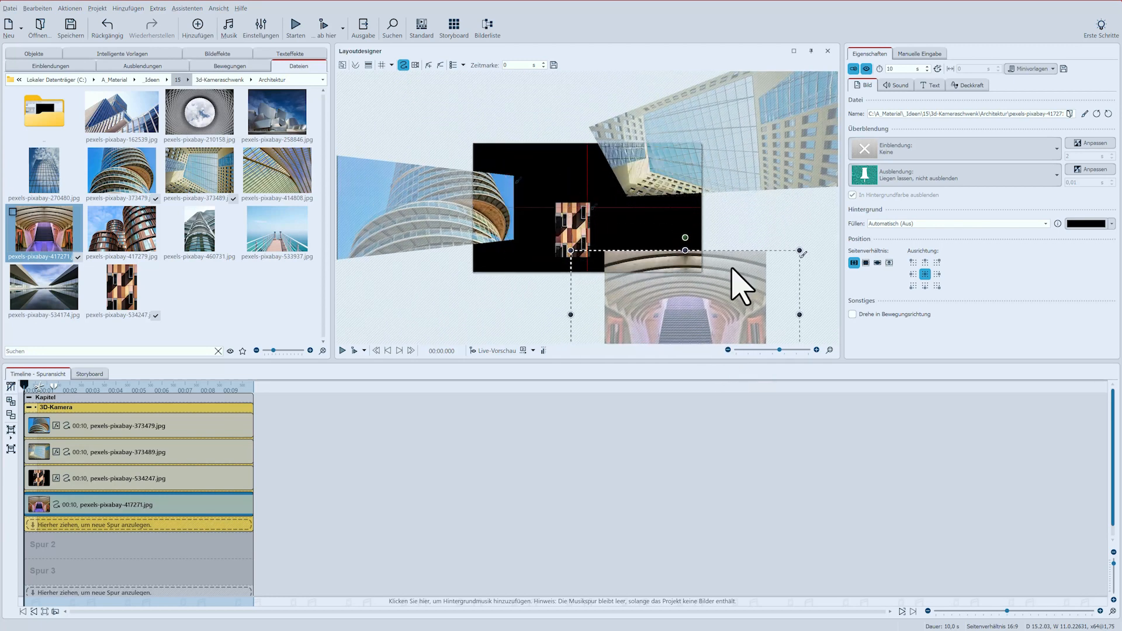
# Rotate pexels-pixabay-417271.jpg to -35° on the X axis and -75° on the Y axis, and preview the camera flight.
pyautogui.click(907, 54)
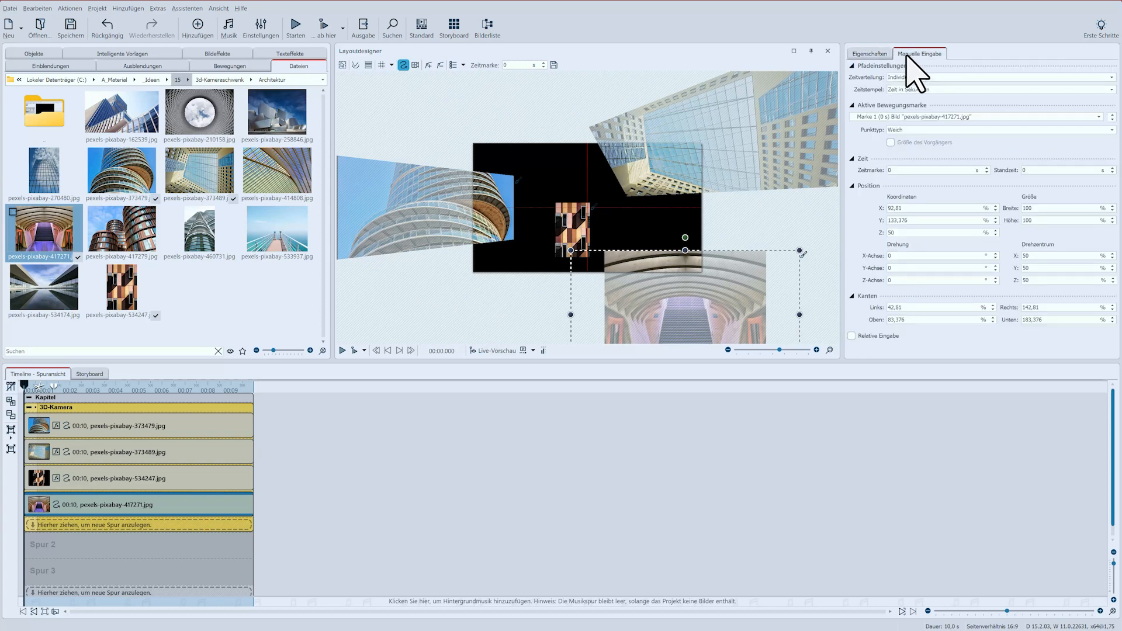
pyautogui.click(995, 259)
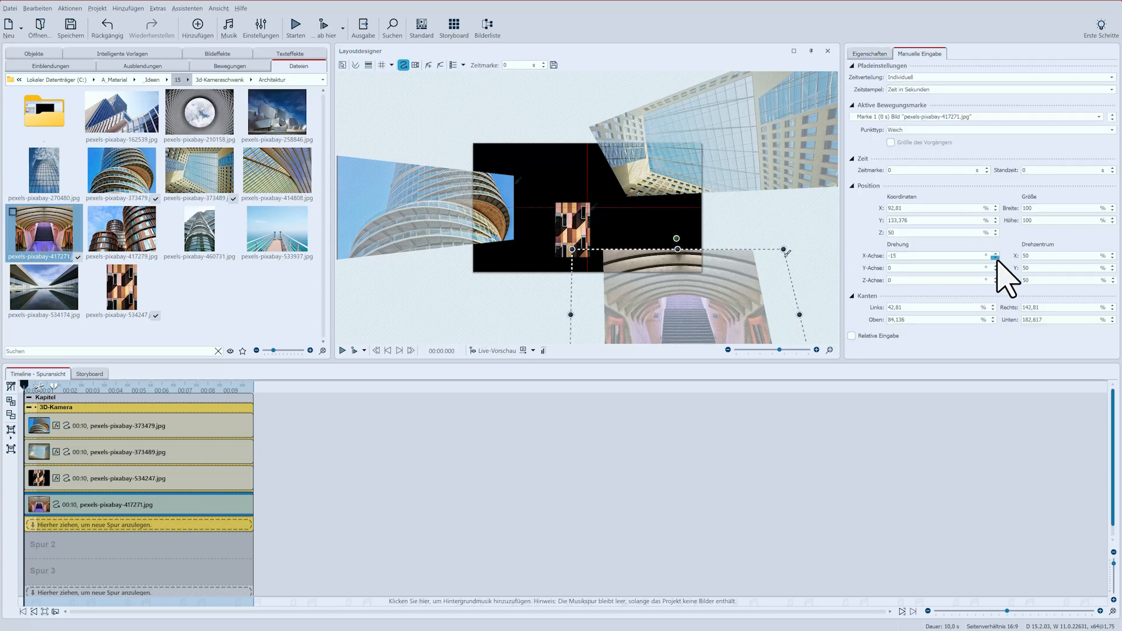
pyautogui.click(995, 259)
pyautogui.click(996, 259)
pyautogui.click(996, 258)
pyautogui.click(996, 258)
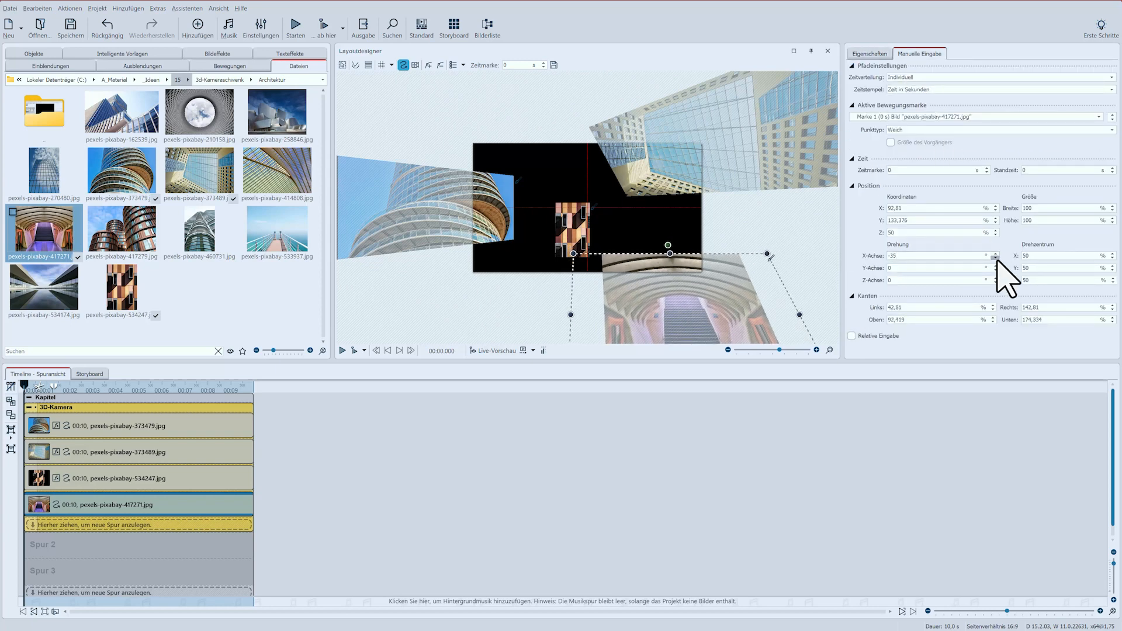
pyautogui.click(995, 270)
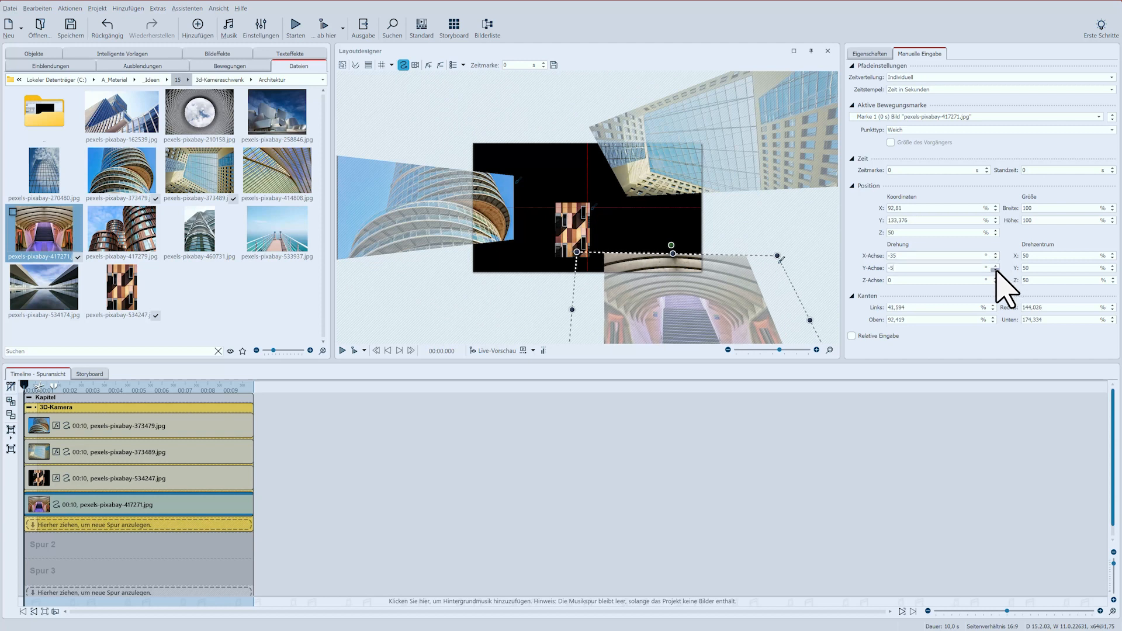
pyautogui.click(995, 270)
pyautogui.click(995, 270)
pyautogui.click(996, 270)
pyautogui.click(995, 270)
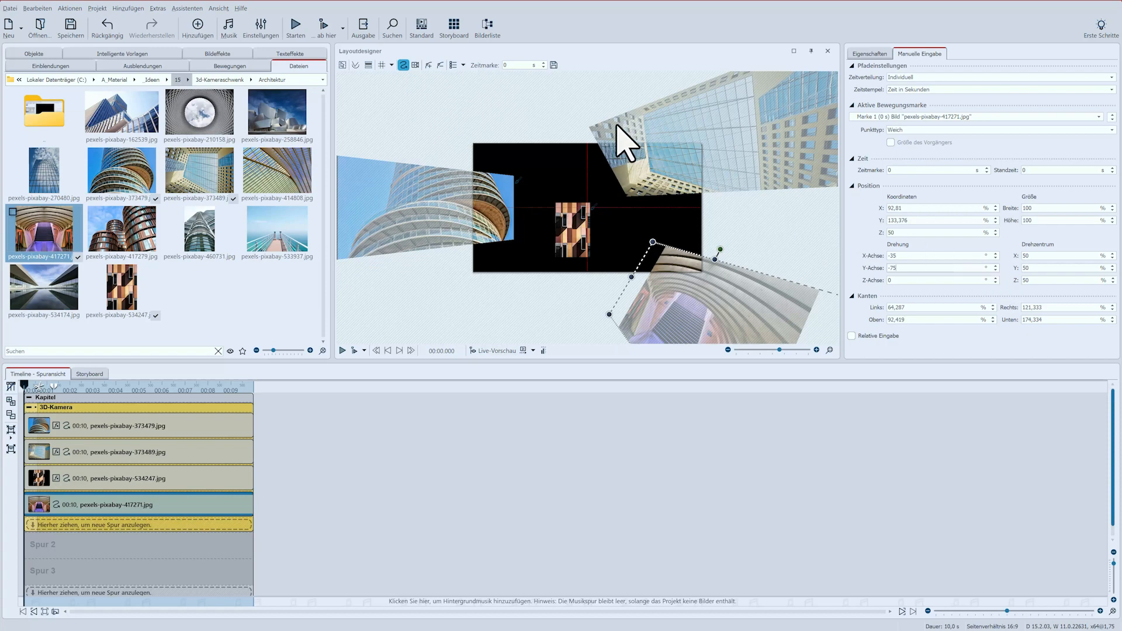
pyautogui.click(323, 26)
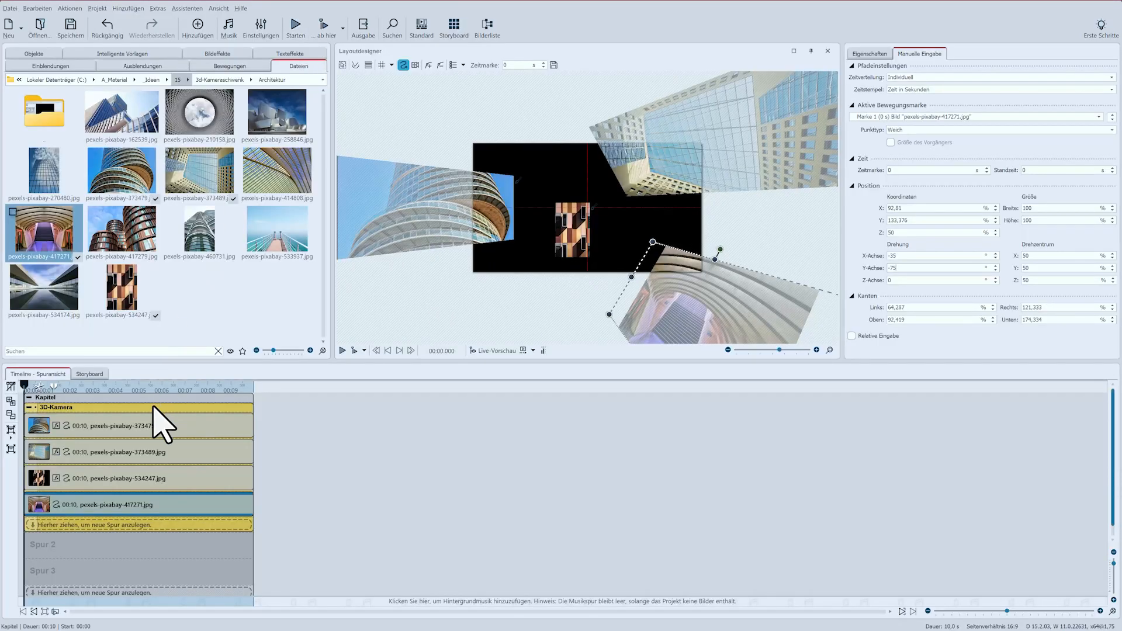
# Enable "Ohne Rückkehr in die Ausgangsposition" for the 3D camera effect and play the project.
pyautogui.click(155, 407)
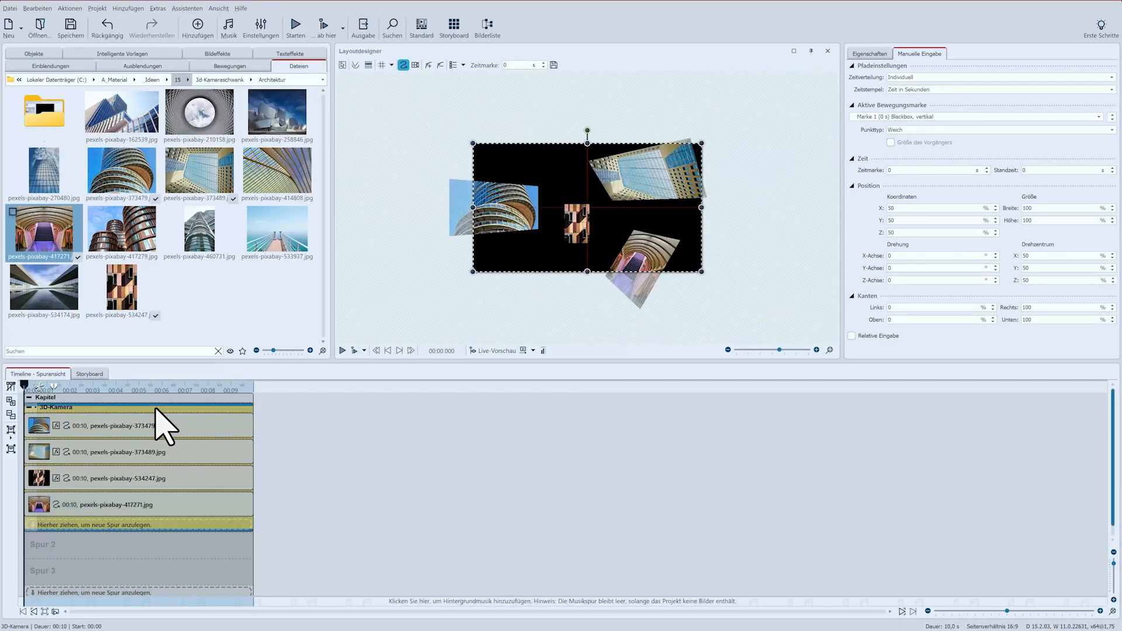
pyautogui.click(869, 54)
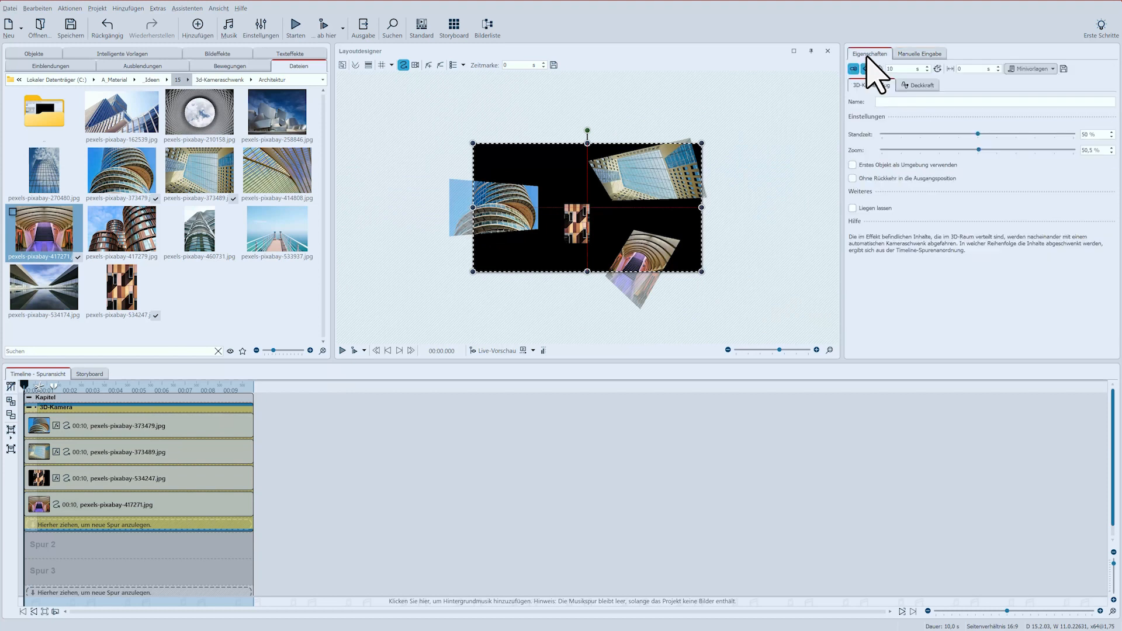
pyautogui.click(866, 180)
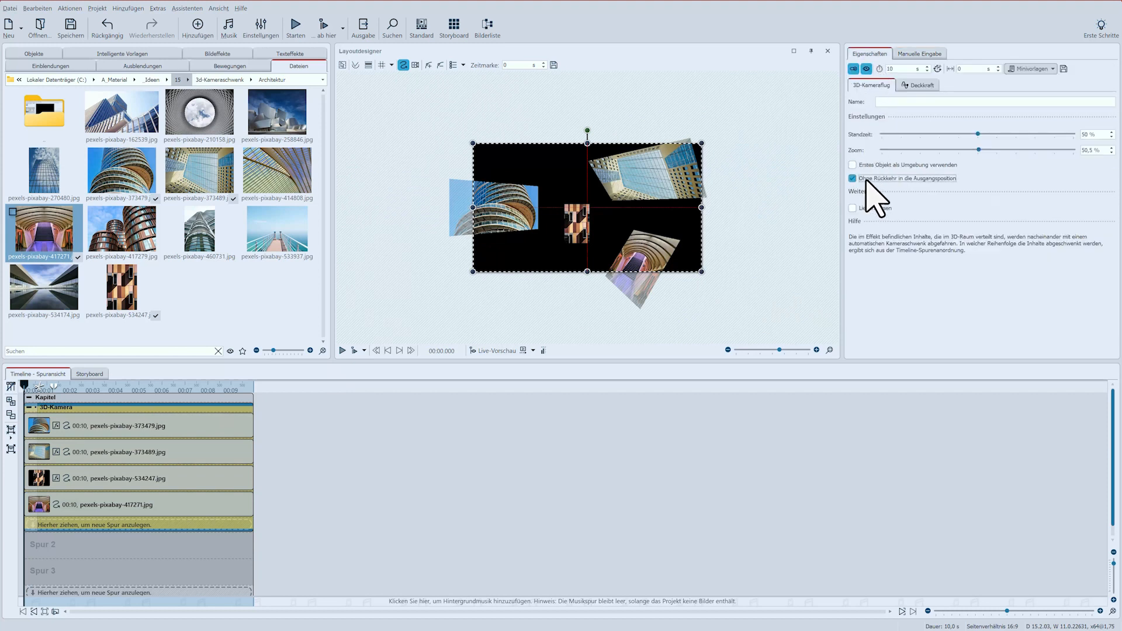
pyautogui.click(295, 27)
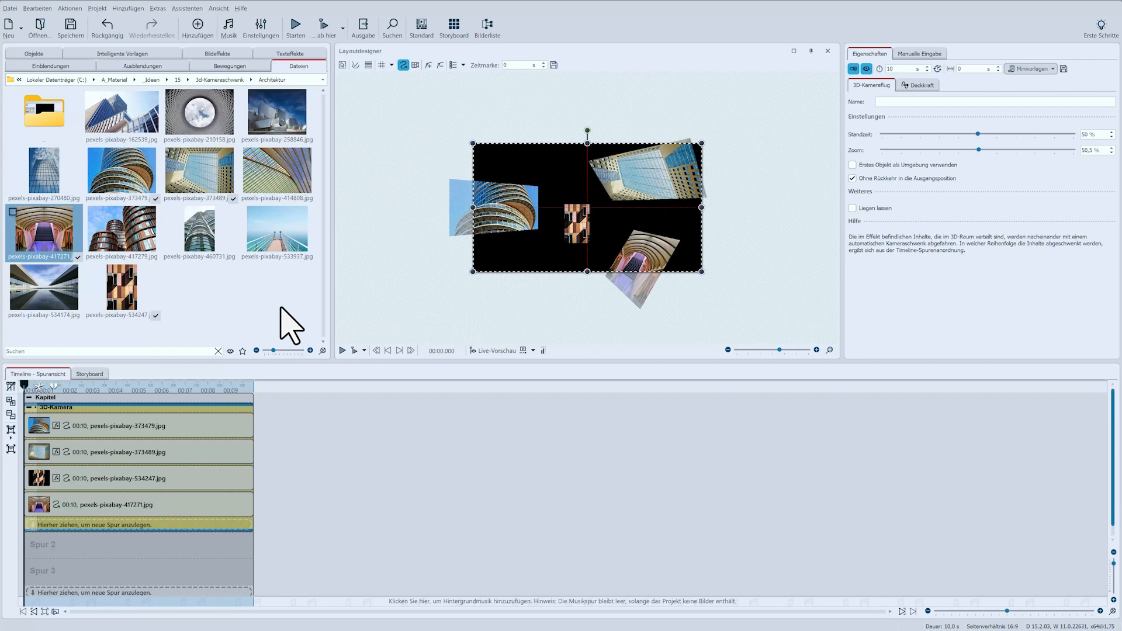
# Start a new project and add the 3D-Kameraflug effect to its first track.
pyautogui.click(8, 26)
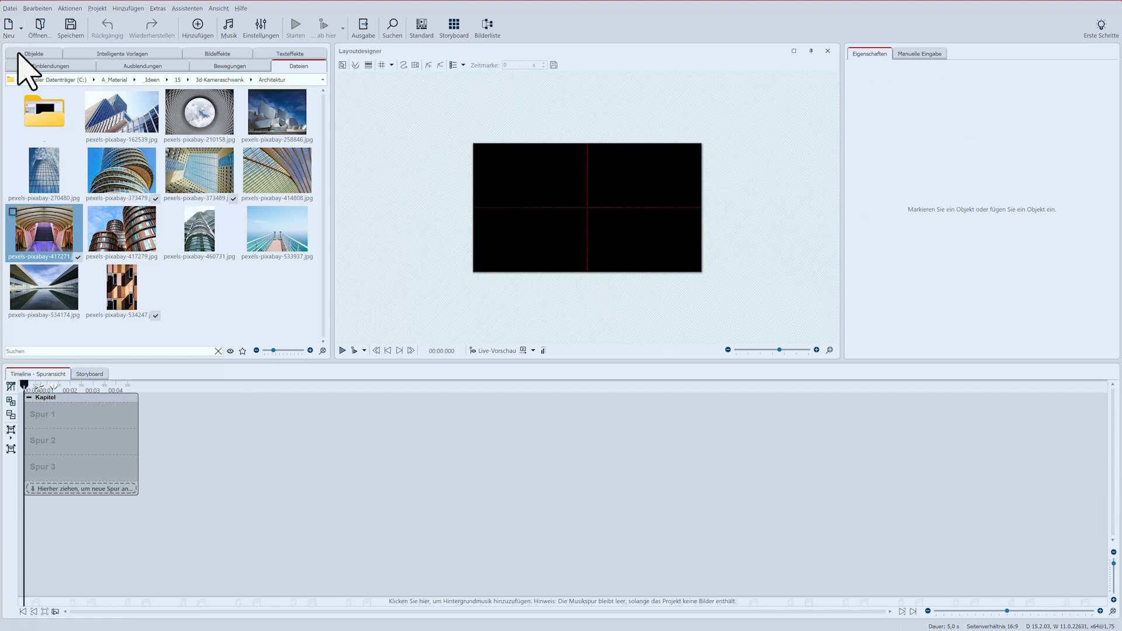
pyautogui.click(26, 53)
pyautogui.moveTo(75, 252); pyautogui.dragTo(74, 409)
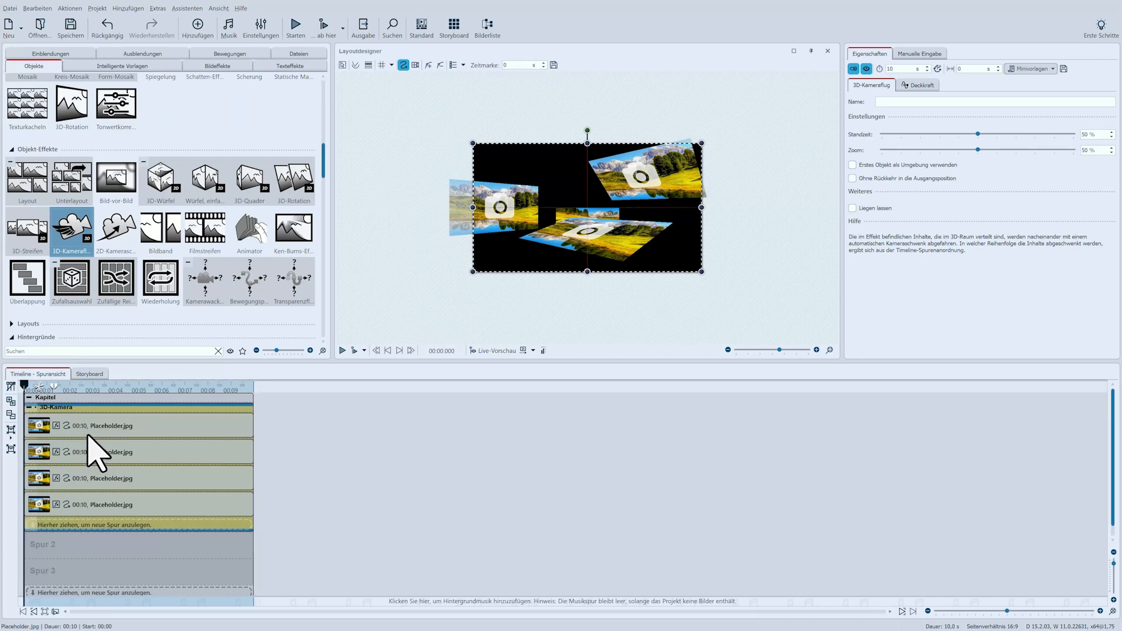
# Delete all four placeholder images from the new 3D camera effect.
pyautogui.click(88, 431)
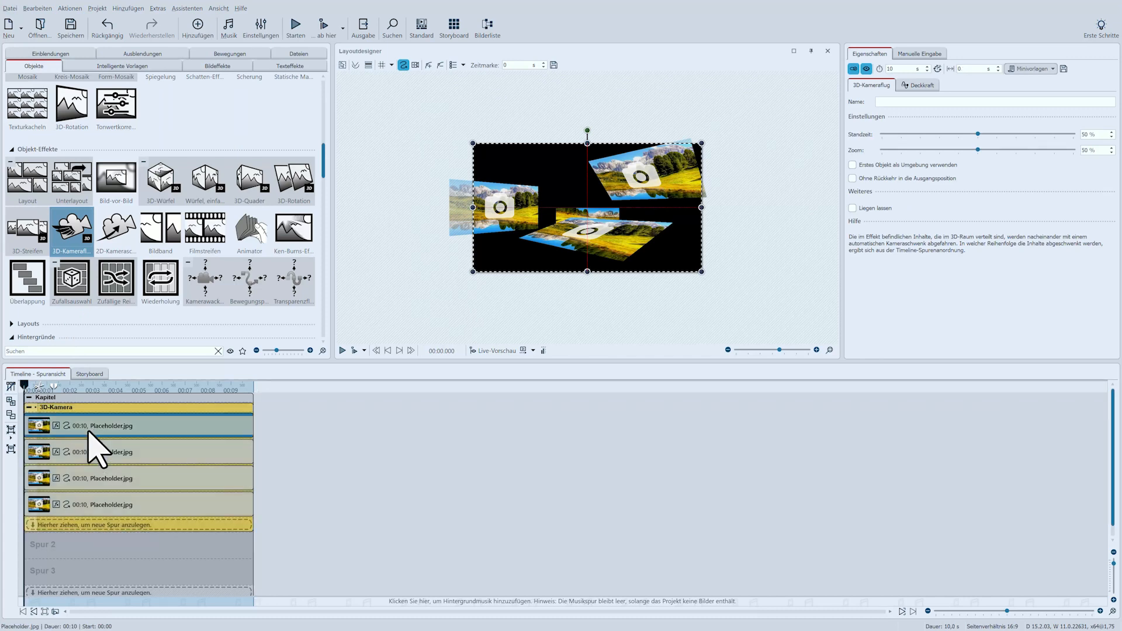
pyautogui.keyDown('shift'); pyautogui.click(95, 507); pyautogui.keyUp('shift')
pyautogui.press('Delete')
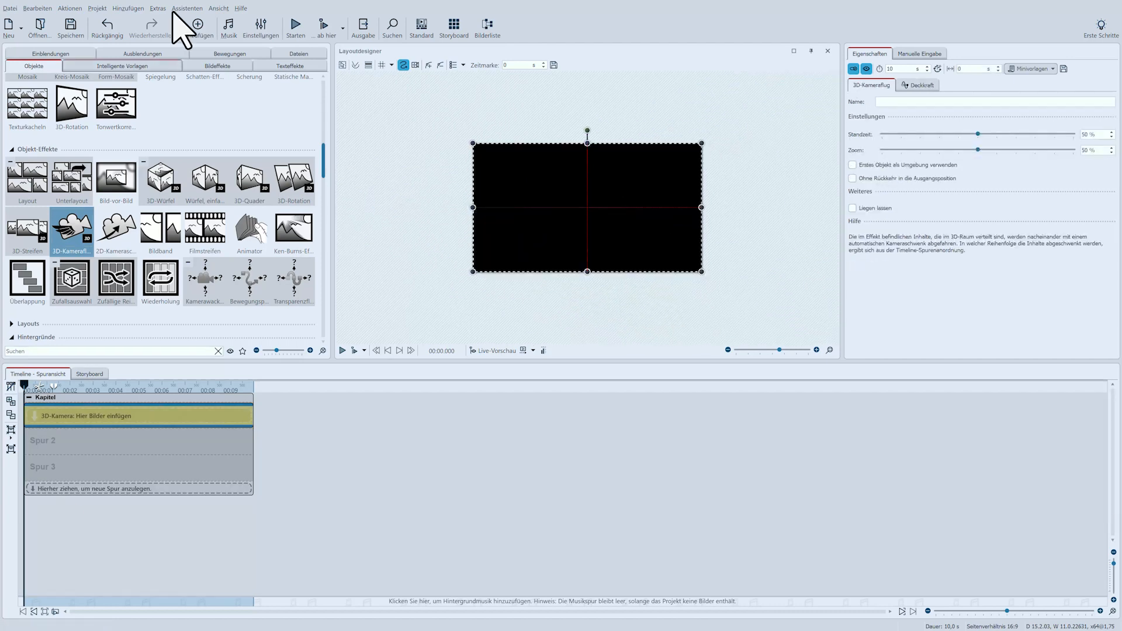
# Insert pexels-pixabay-162539, 210158, 258846, 373479, 414808, 417279 and 534174 from the Architektur folder into the empty 3D camera effect.
pyautogui.click(299, 54)
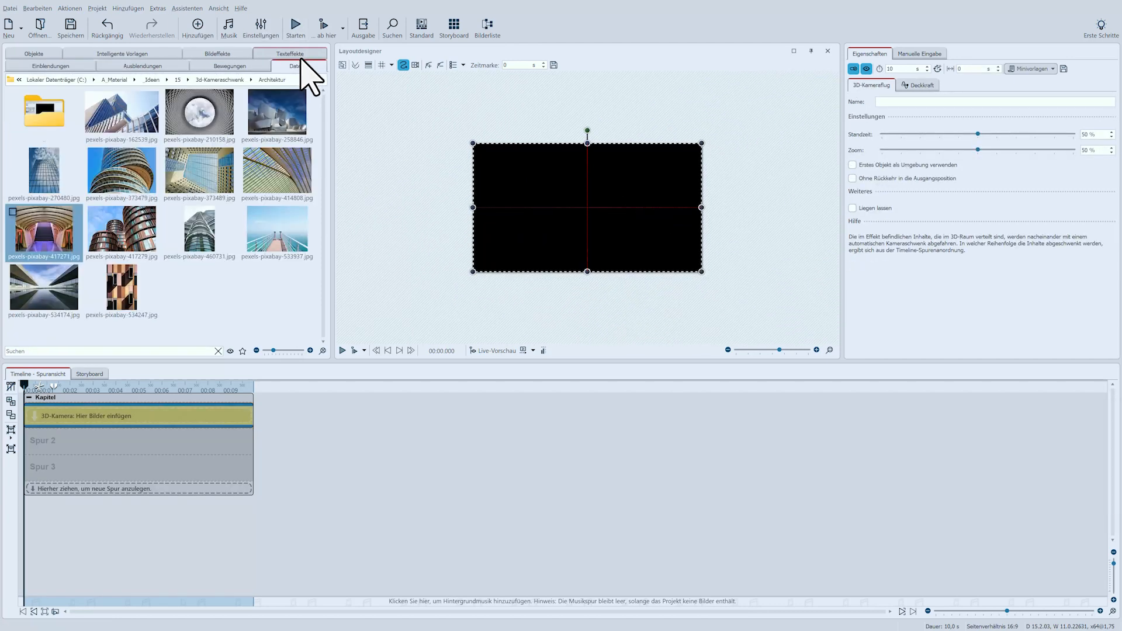
pyautogui.click(117, 117)
pyautogui.keyDown('ctrl'); pyautogui.click(196, 114); pyautogui.keyUp('ctrl')
pyautogui.keyDown('ctrl'); pyautogui.click(270, 108); pyautogui.keyUp('ctrl')
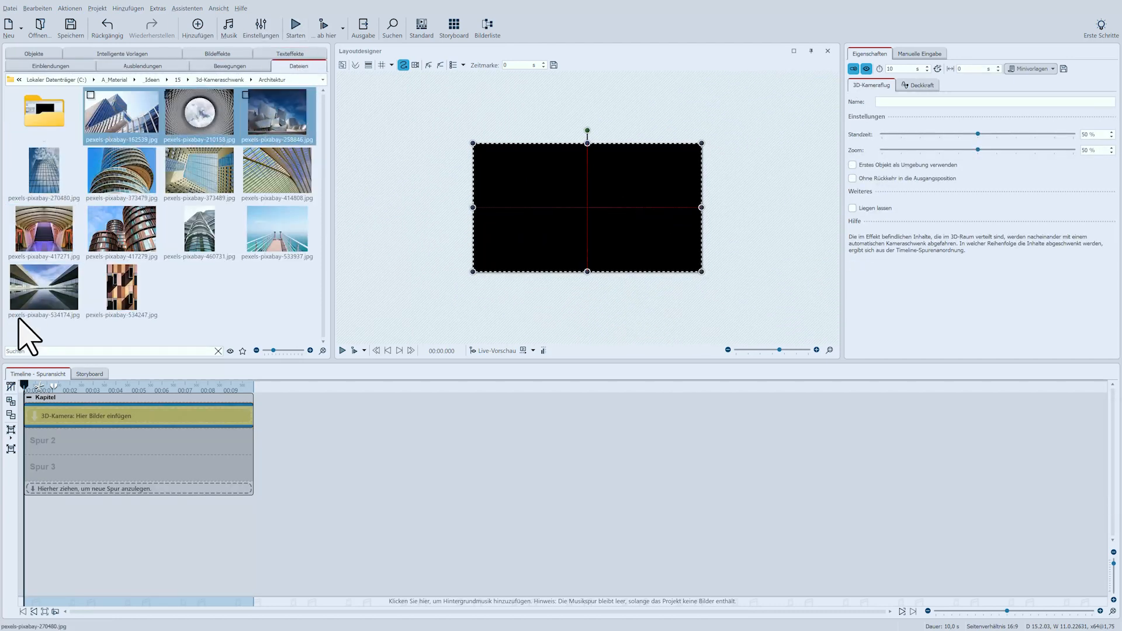
pyautogui.keyDown('ctrl'); pyautogui.click(53, 295); pyautogui.keyUp('ctrl')
pyautogui.keyDown('ctrl'); pyautogui.click(135, 237); pyautogui.keyUp('ctrl')
pyautogui.keyDown('ctrl'); pyautogui.click(267, 180); pyautogui.keyUp('ctrl')
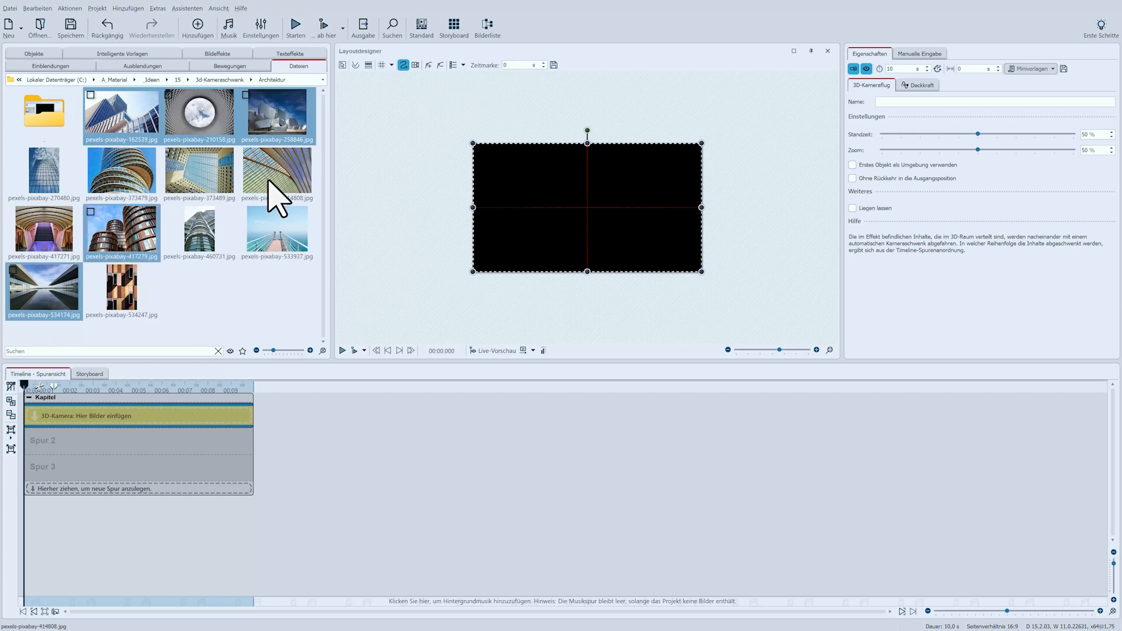
pyautogui.keyDown('ctrl'); pyautogui.click(131, 183); pyautogui.keyUp('ctrl')
pyautogui.moveTo(130, 188); pyautogui.dragTo(63, 420)
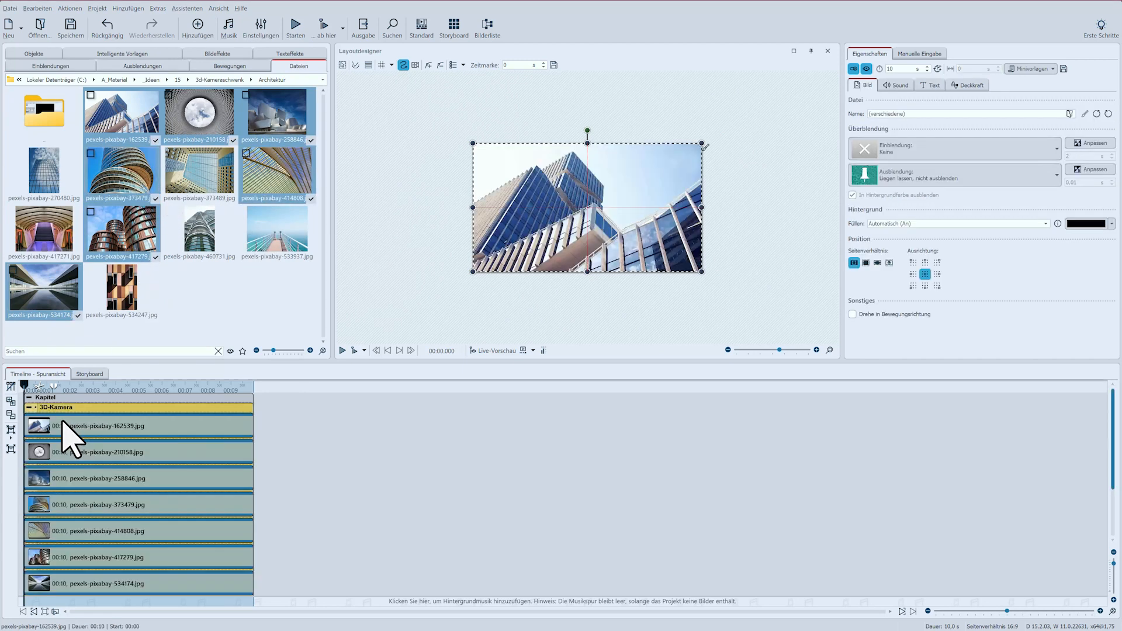
# Randomly distribute all seven images in space with horizontal and vertical displacement 25, depth displacement 5 and X angle 15°.
pyautogui.click(67, 583)
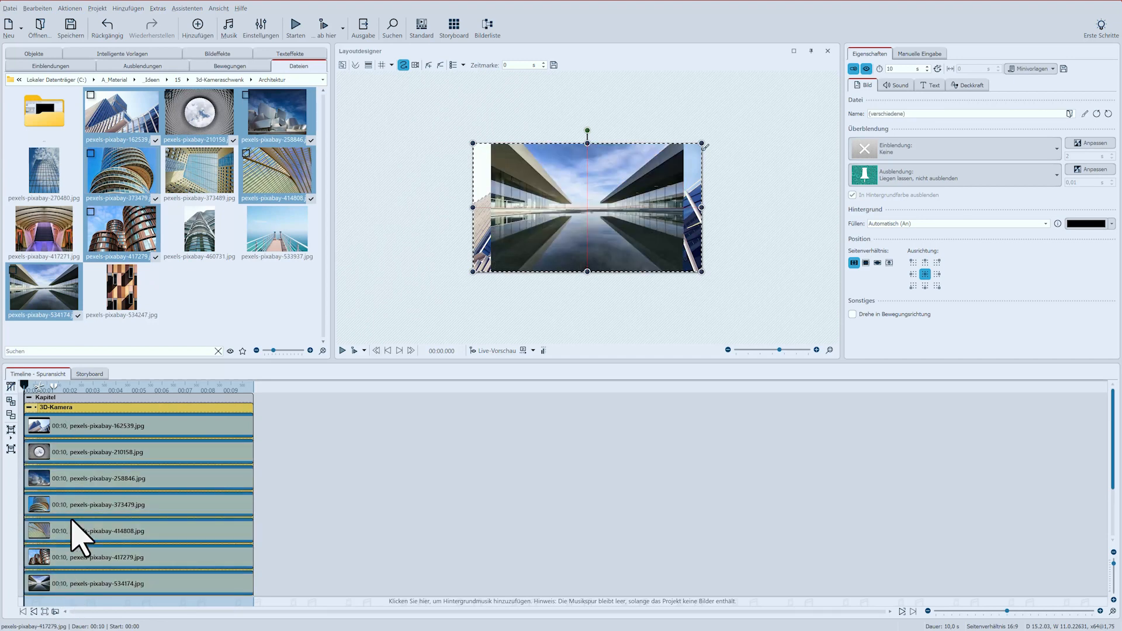
pyautogui.click(69, 8)
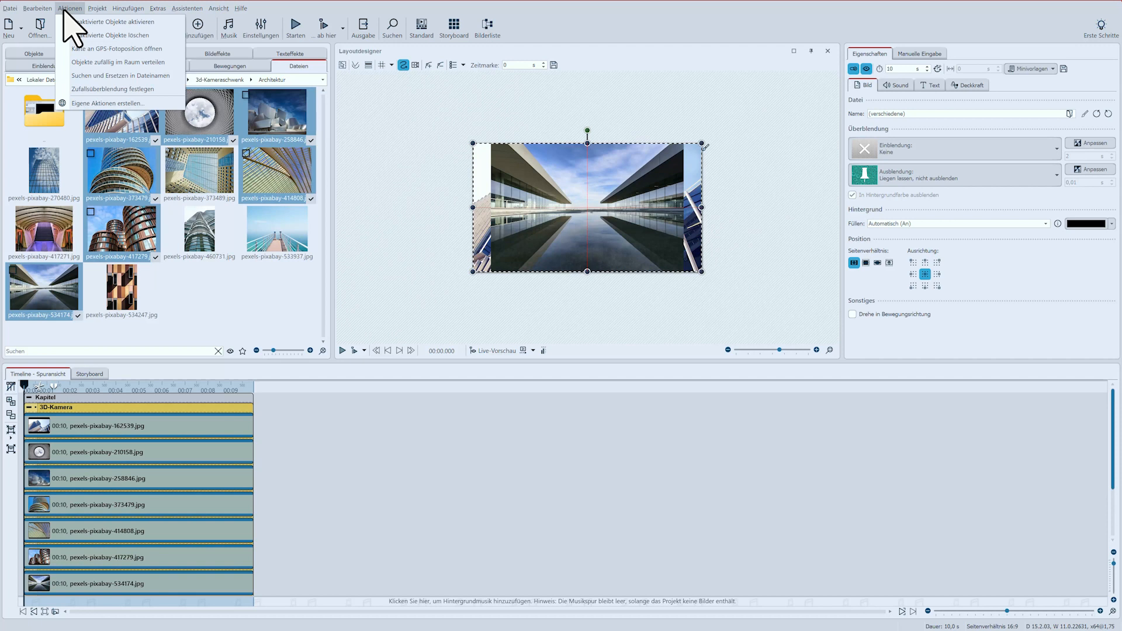
pyautogui.click(75, 63)
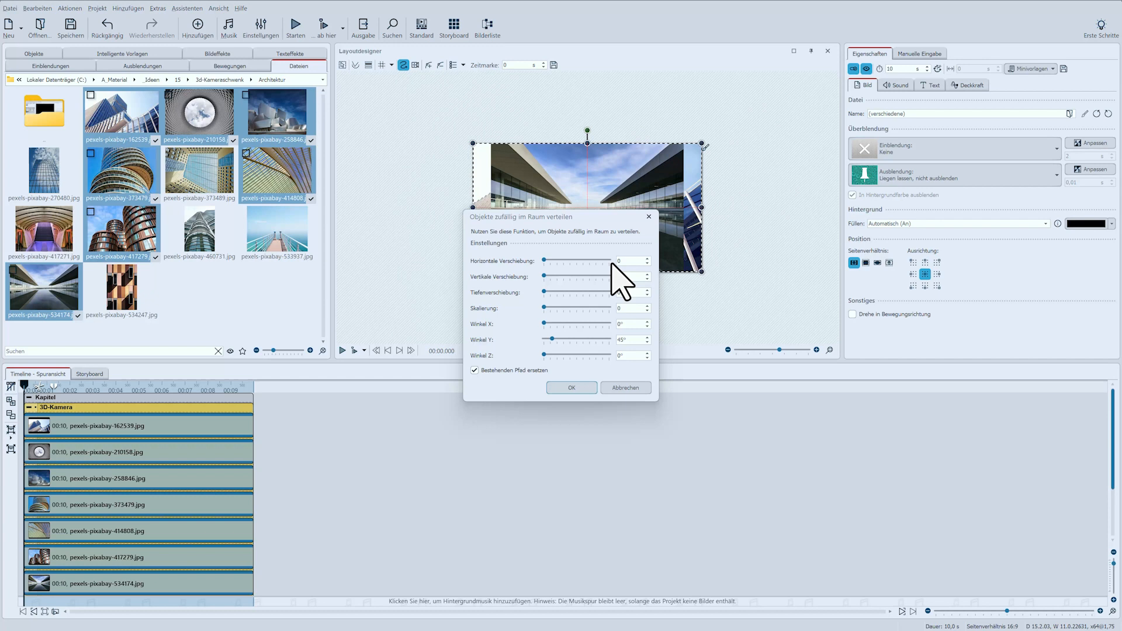
pyautogui.doubleClick(629, 261)
pyautogui.write('25')
pyautogui.doubleClick(618, 276)
pyautogui.doubleClick(623, 293)
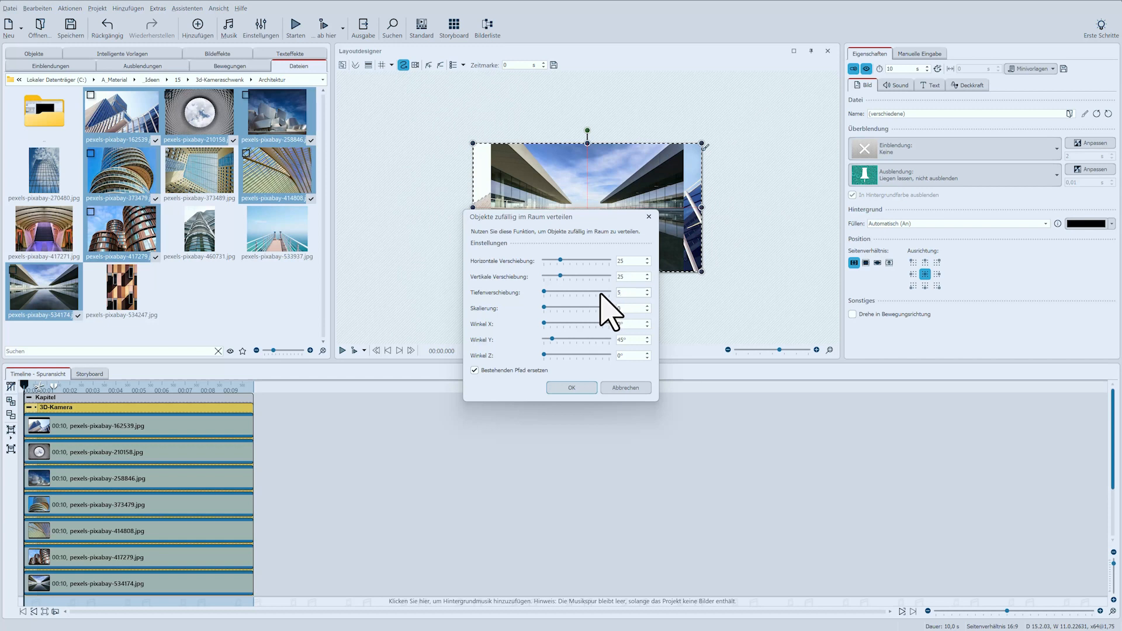
pyautogui.doubleClick(619, 325)
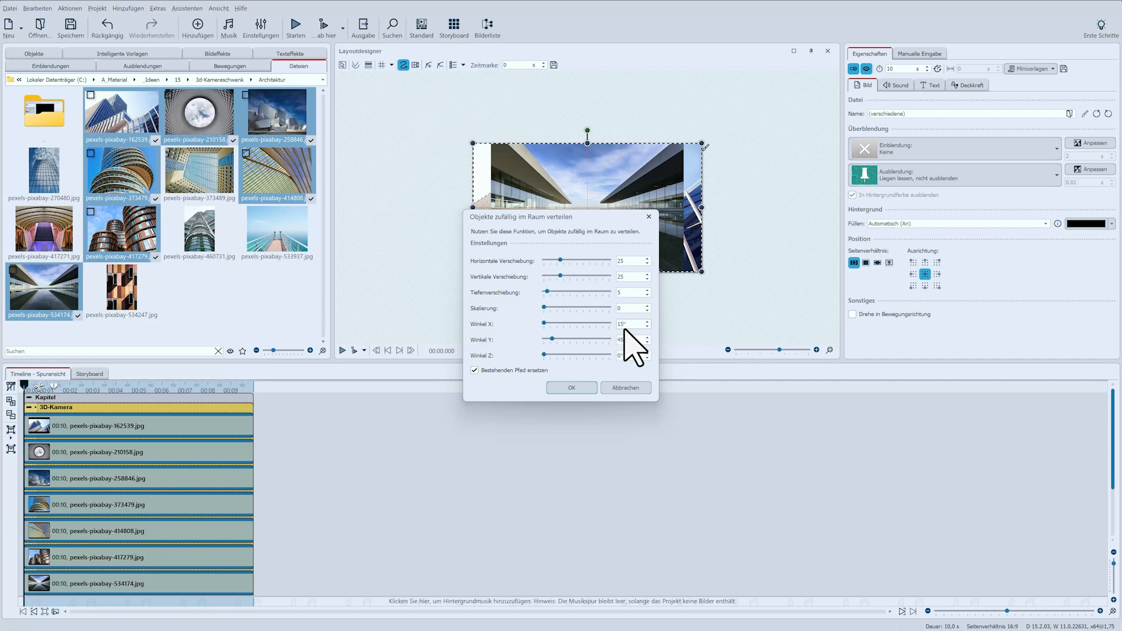
pyautogui.press('Tab')
pyautogui.click(580, 389)
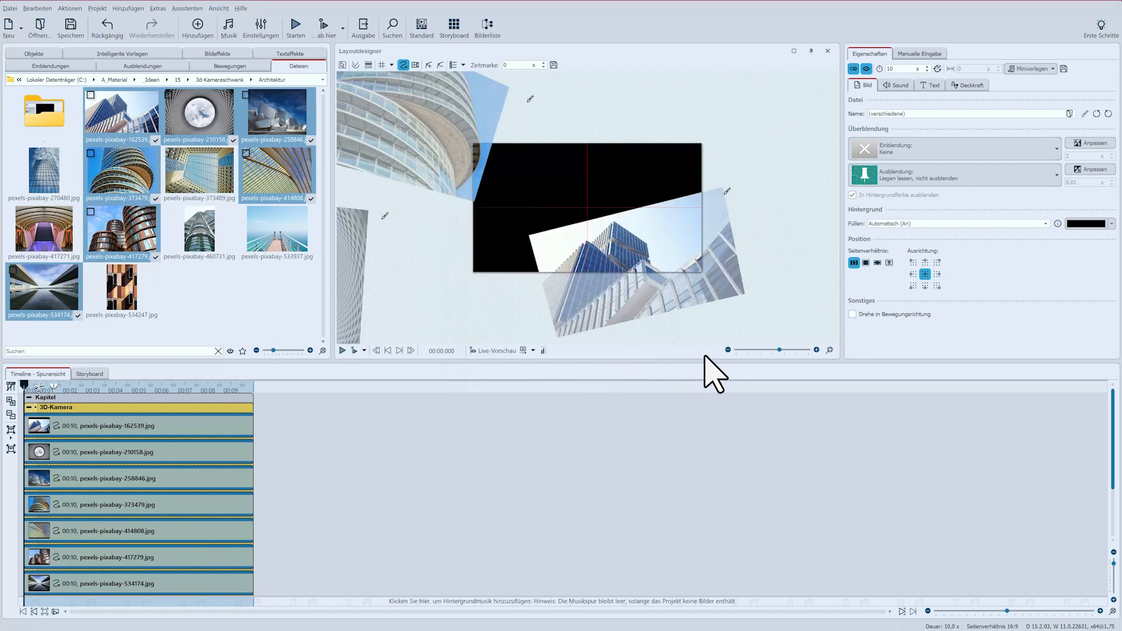
# Move pexels-pixabay-414808, 534174 and 417279 horizontally closer to the centre of the image arrangement.
pyautogui.click(727, 350)
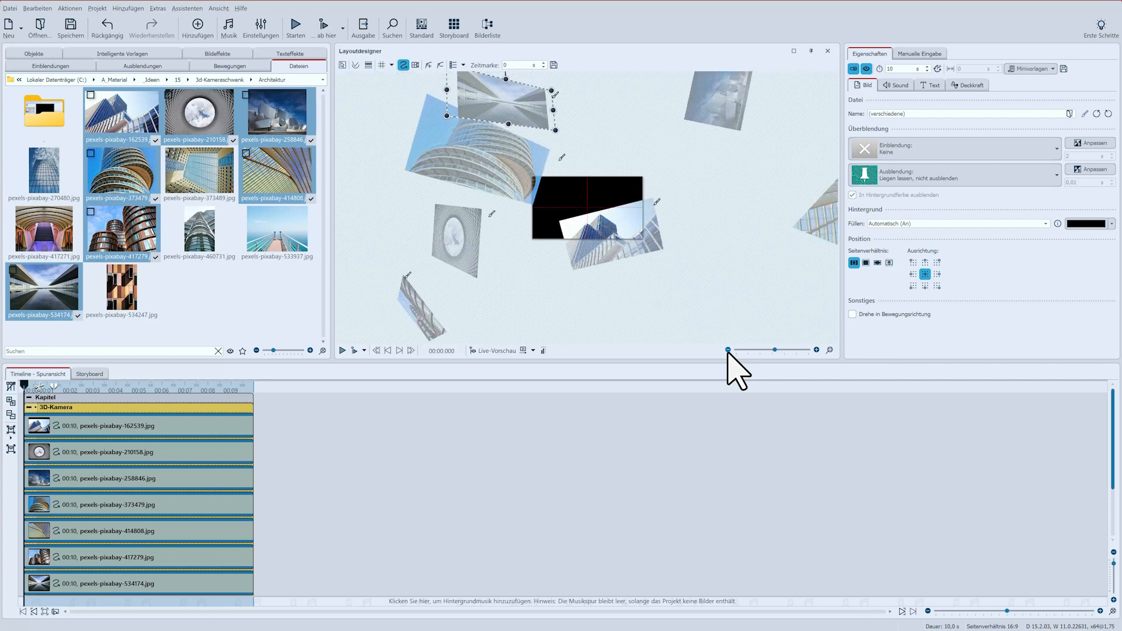
pyautogui.click(805, 222)
pyautogui.moveTo(813, 237); pyautogui.dragTo(726, 237)
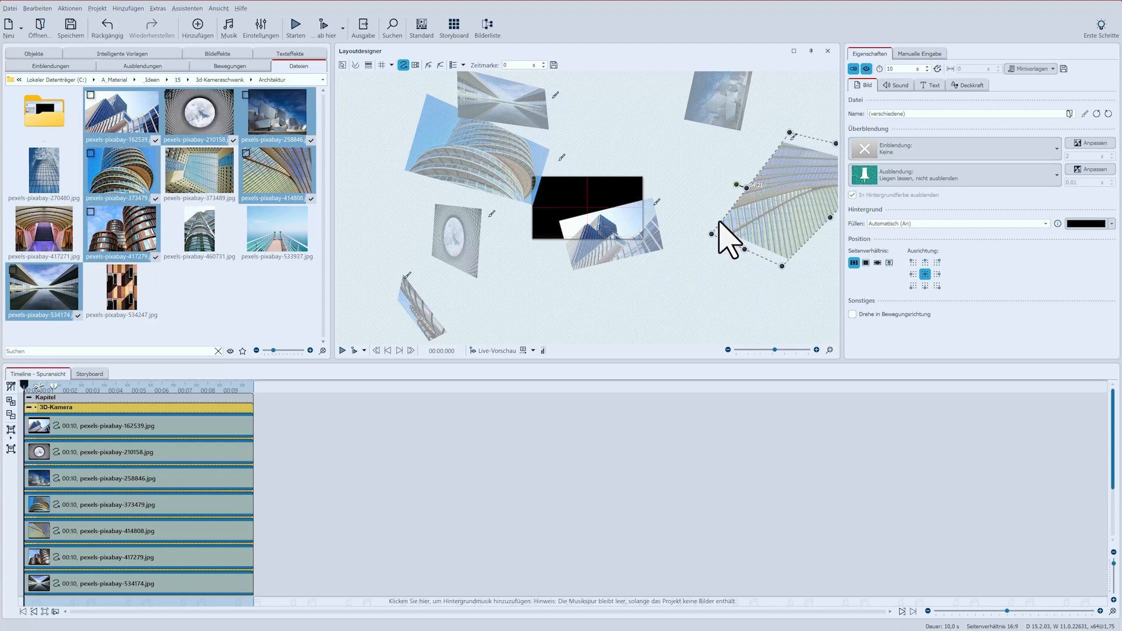
pyautogui.moveTo(521, 113); pyautogui.dragTo(613, 113)
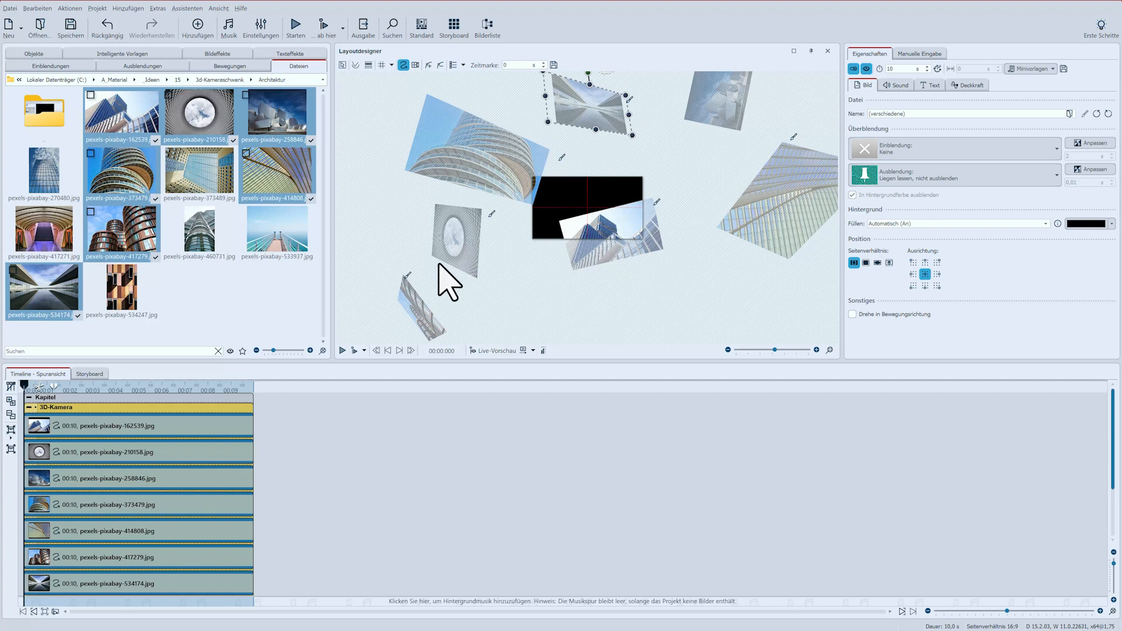
pyautogui.moveTo(412, 306); pyautogui.dragTo(521, 311)
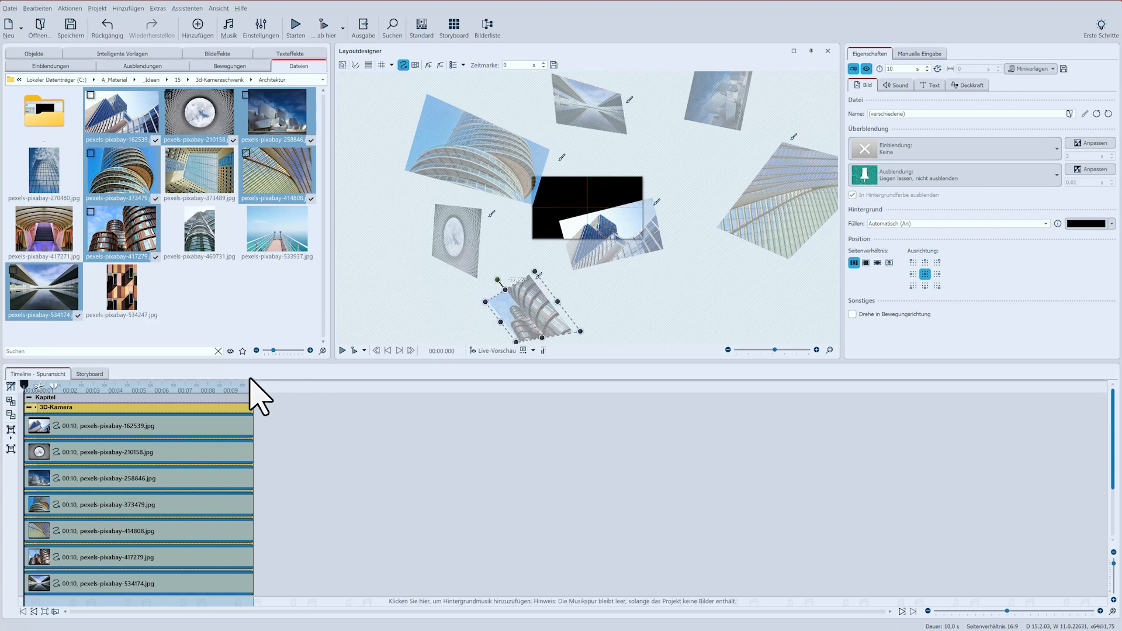
# Enable "Ohne Rückkehr in die Ausgangsposition" for the 3D camera effect and play the flight over the distributed images.
pyautogui.click(199, 408)
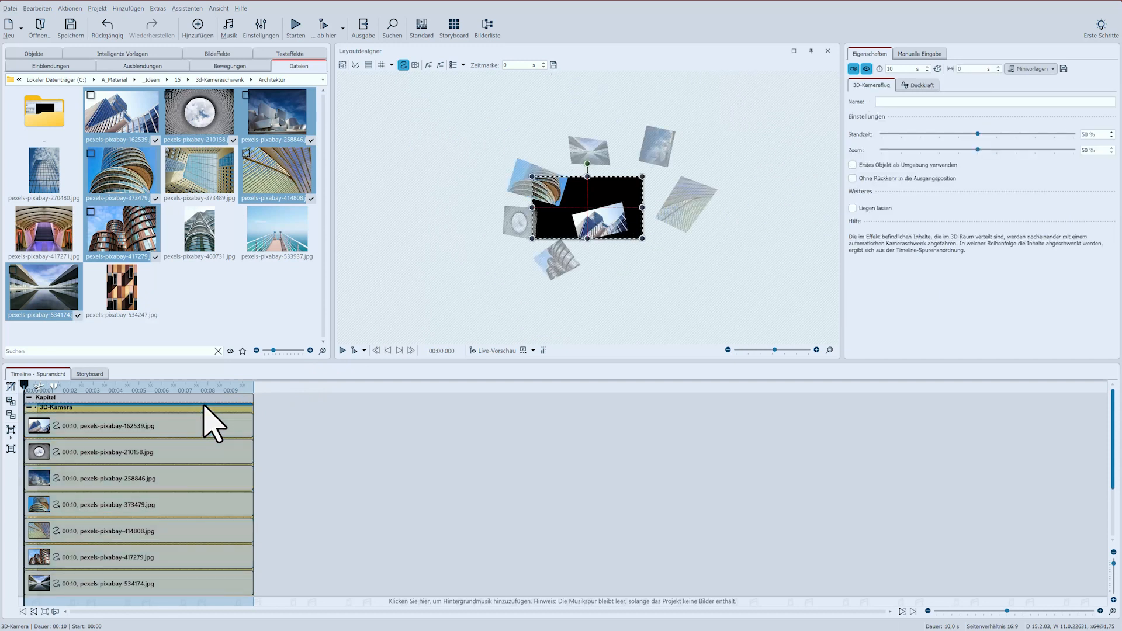
pyautogui.click(874, 177)
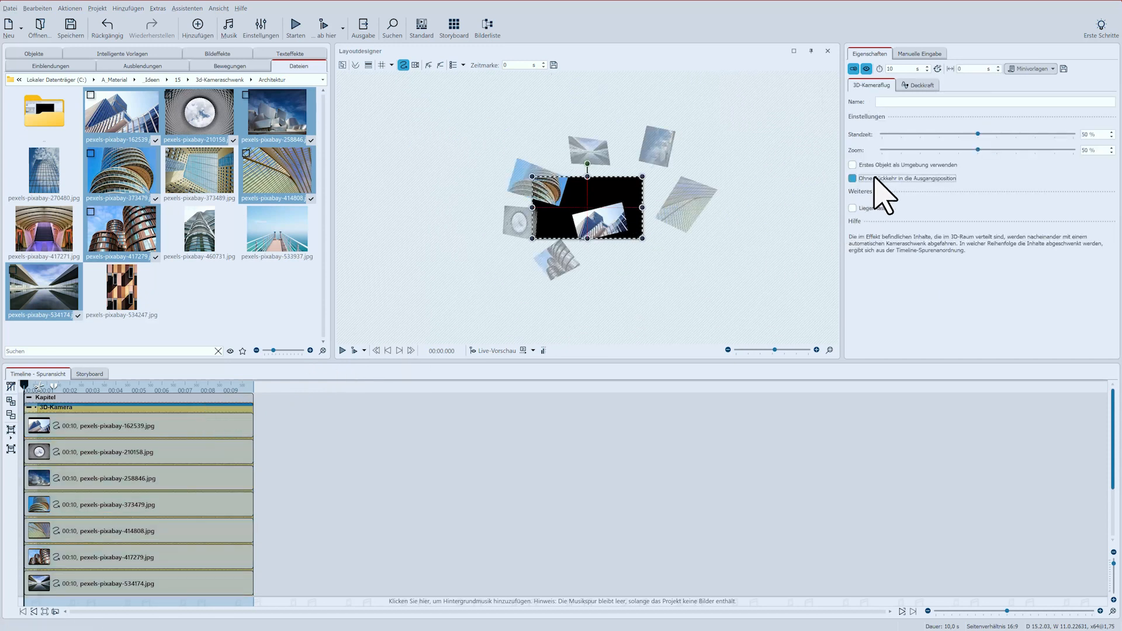
pyautogui.click(295, 28)
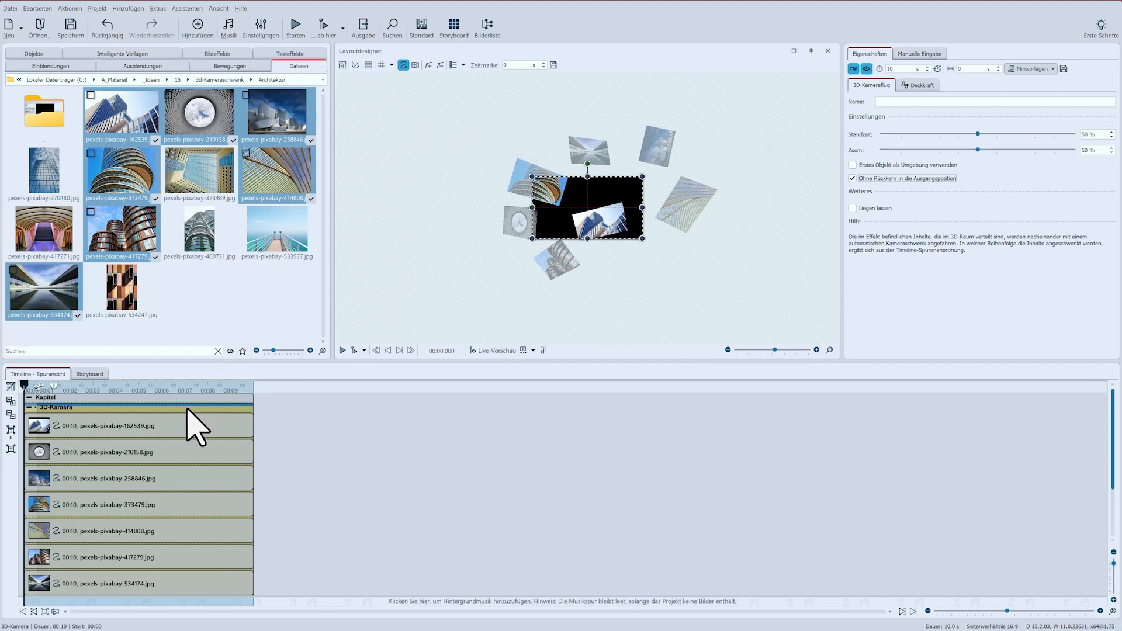
# Scale the 3D camera effect and its images to a duration of 50 s and preview the slower flight.
pyautogui.click(937, 69)
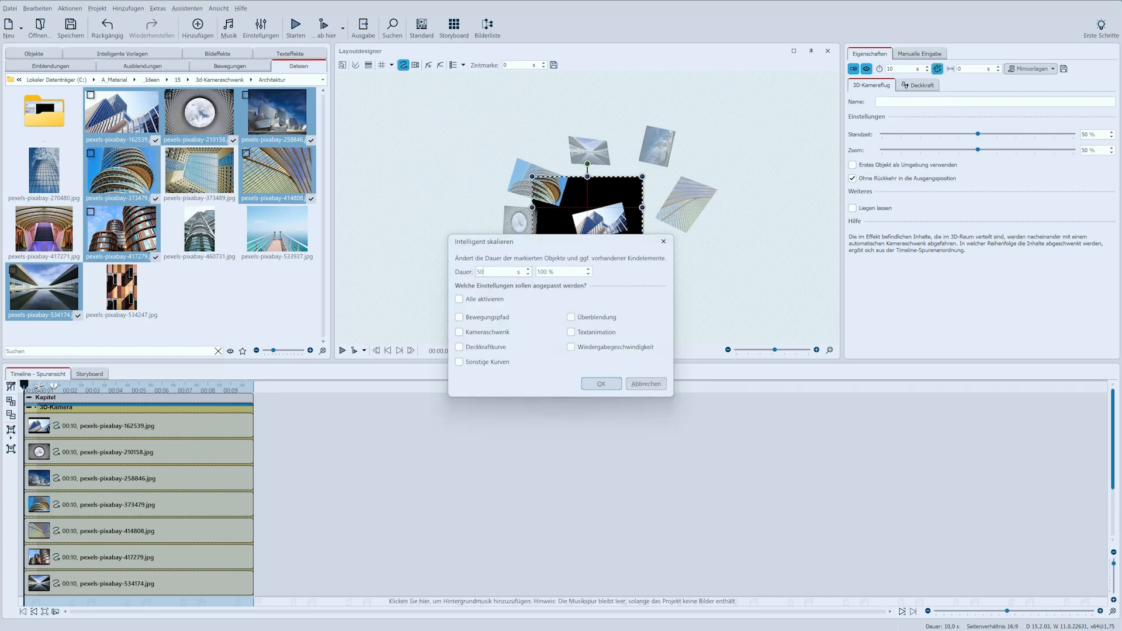
pyautogui.press('Return')
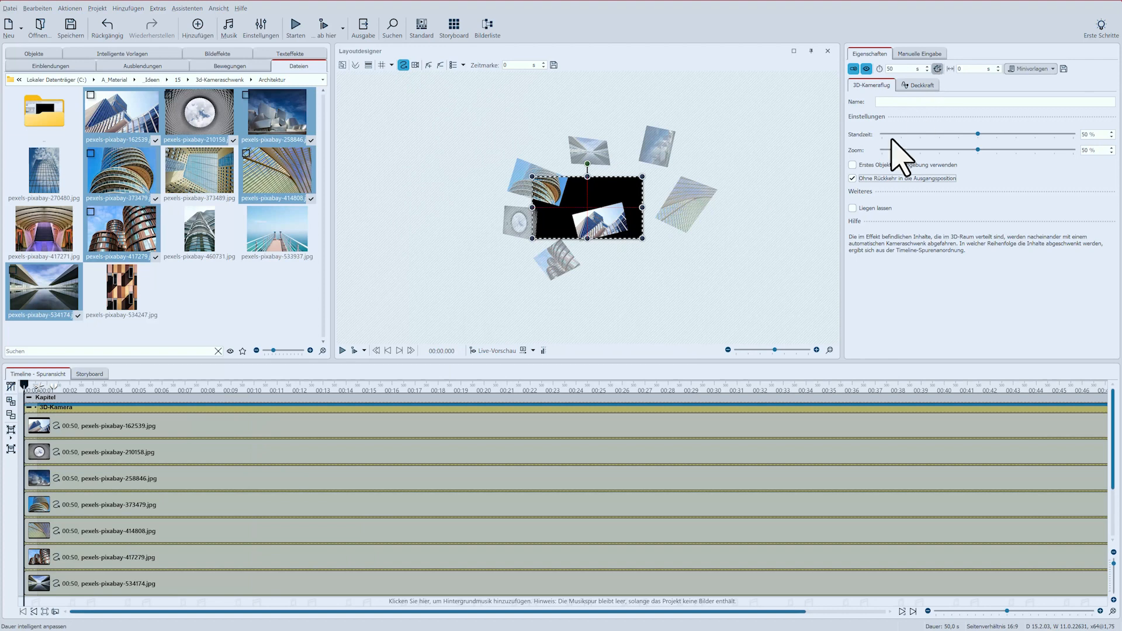
pyautogui.click(829, 349)
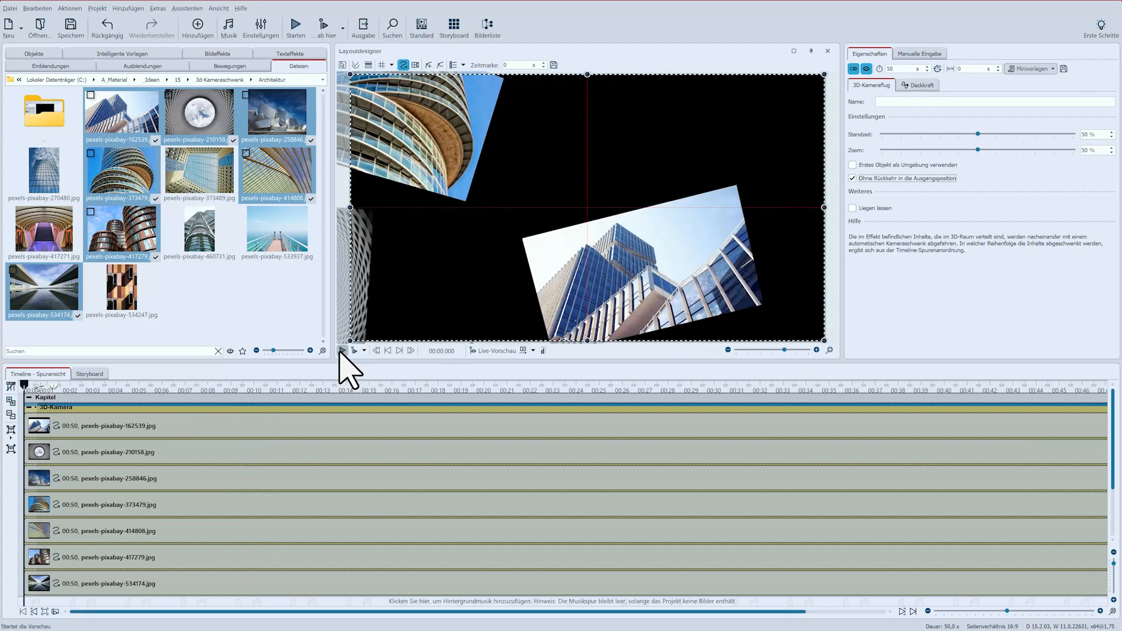
pyautogui.click(342, 350)
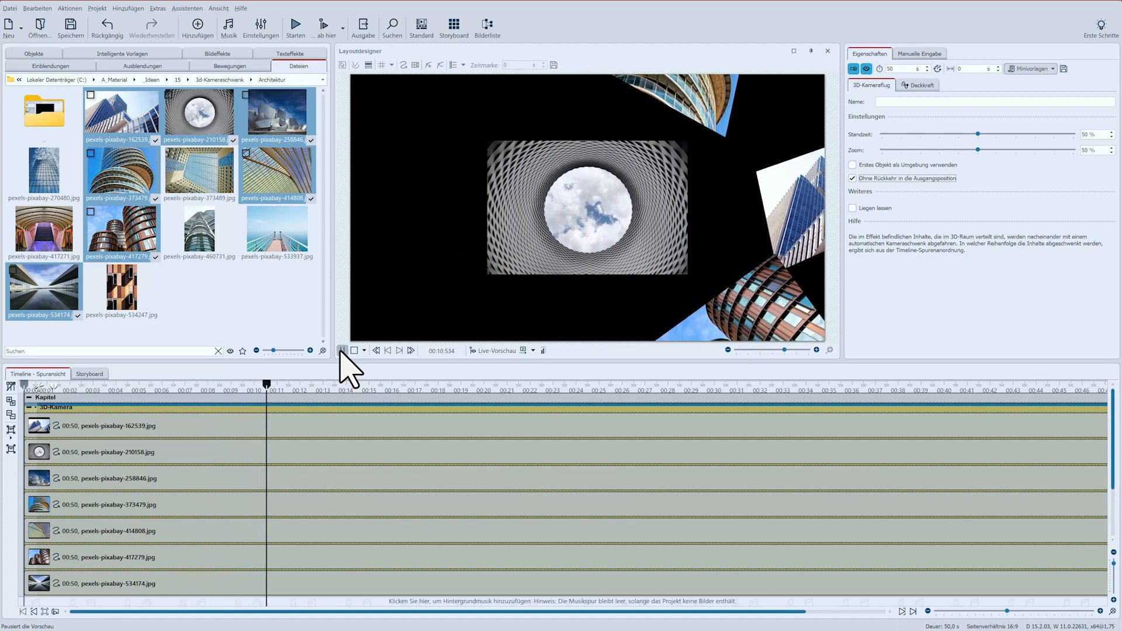
pyautogui.click(356, 352)
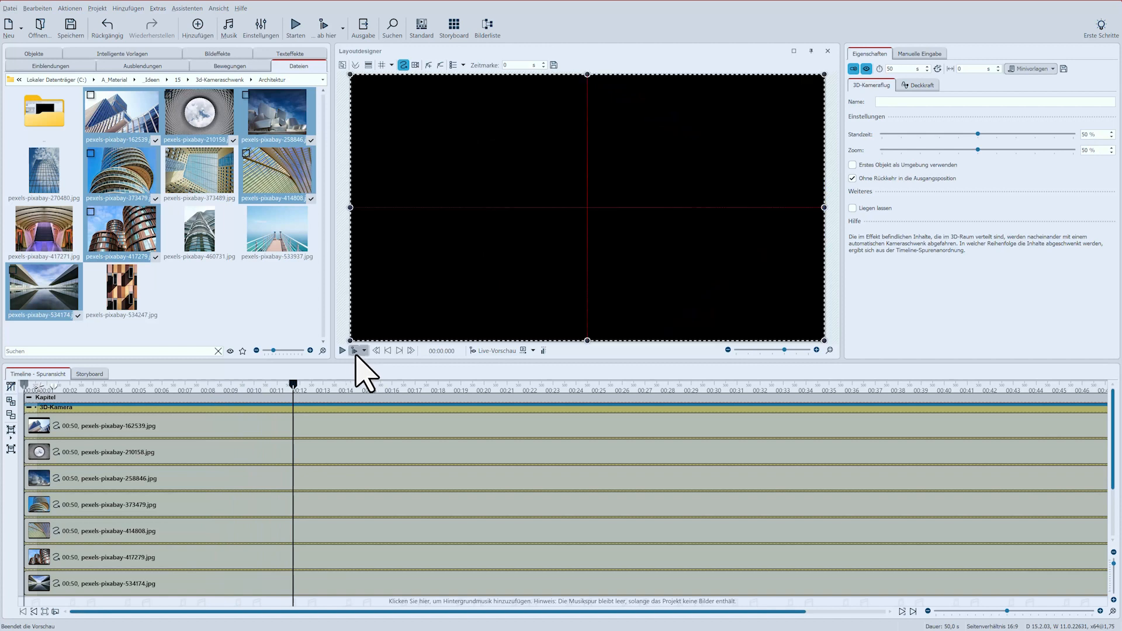
# Delete pexels-pixabay-162539.jpg from the first track of the 3D camera effect.
pyautogui.click(928, 611)
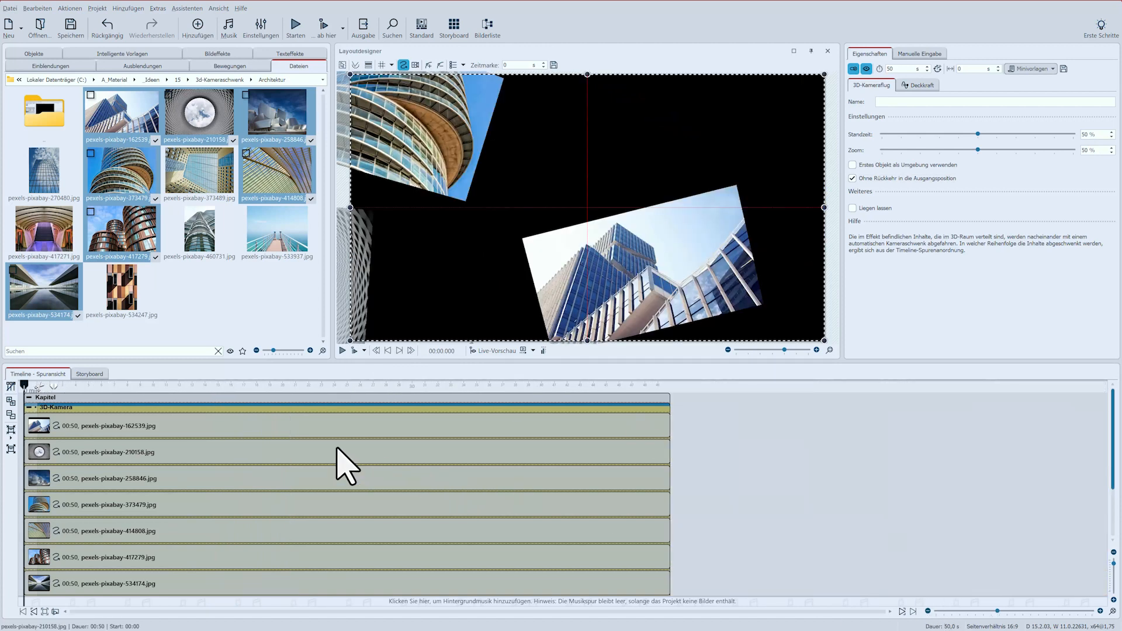
pyautogui.click(196, 428)
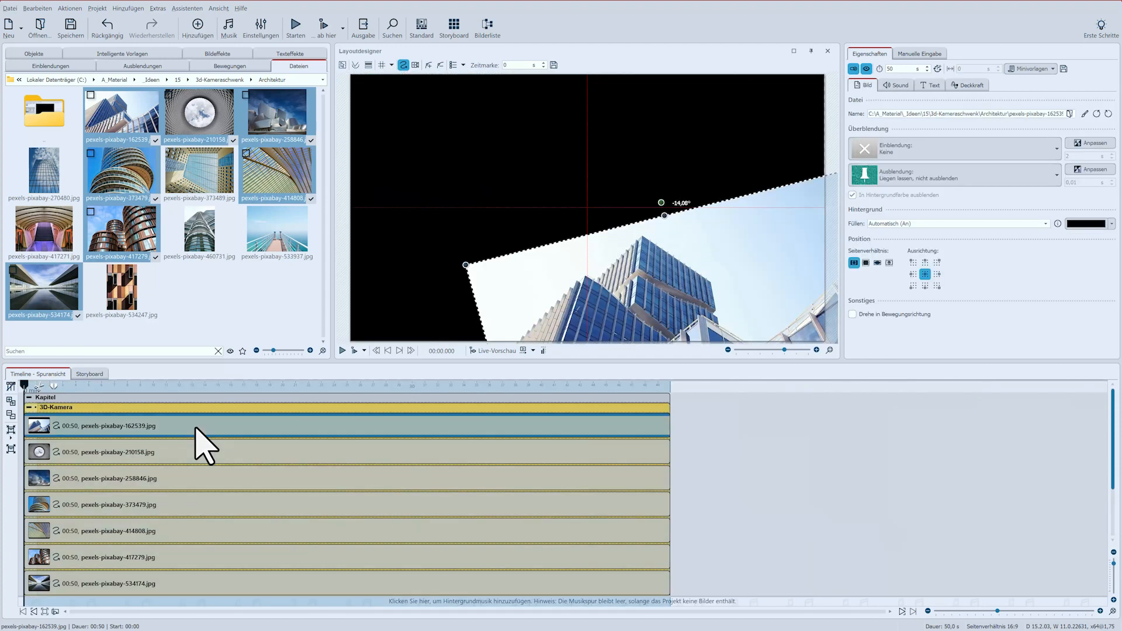
pyautogui.press('Delete')
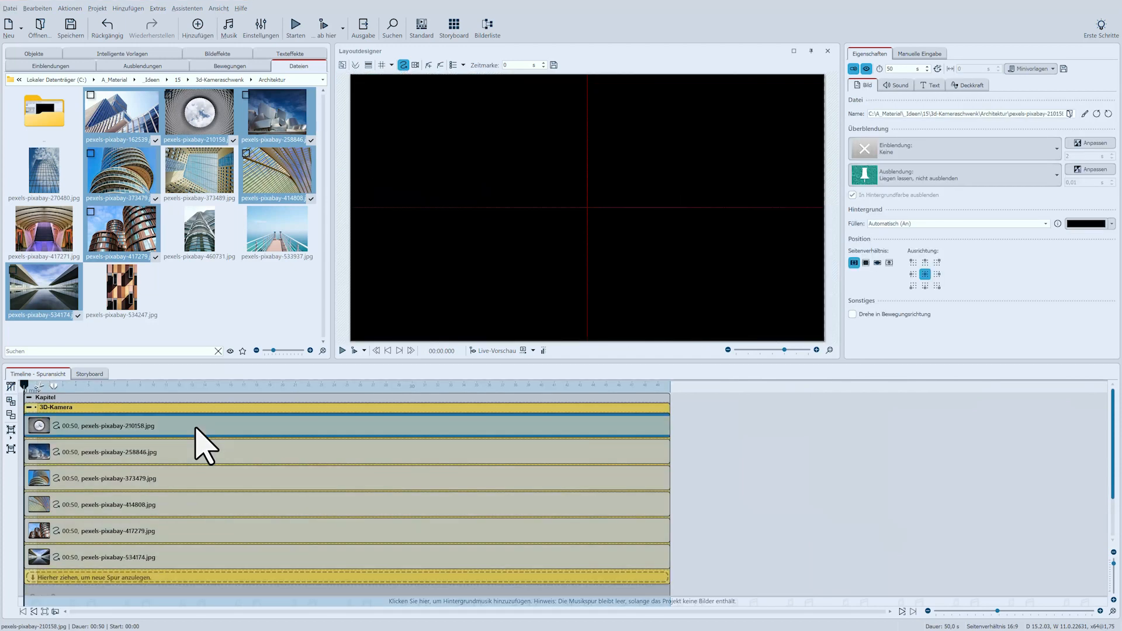
# Add the text "ARCHITEKTUR" without an outline as the first object in the 3D camera effect and play the project.
pyautogui.click(33, 54)
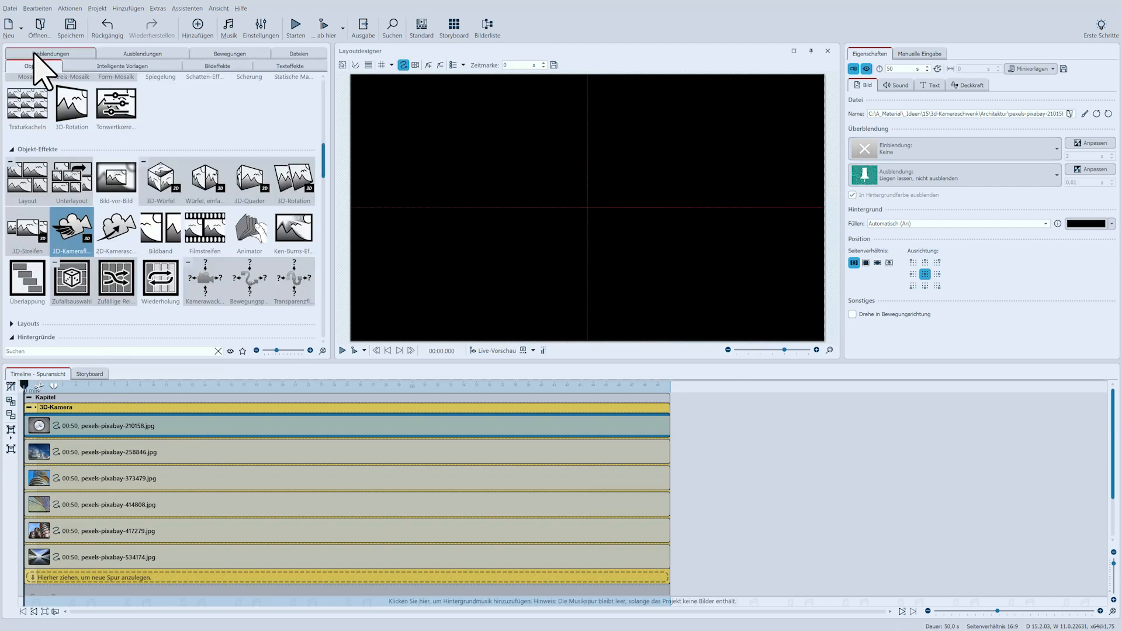
pyautogui.moveTo(326, 162); pyautogui.dragTo(326, 97)
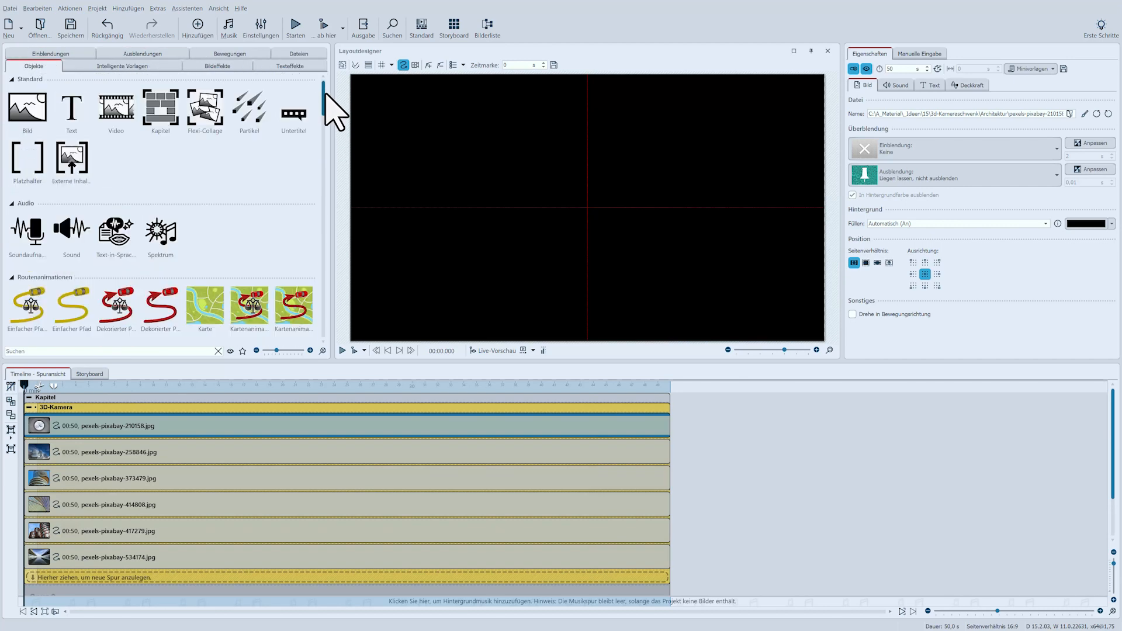
pyautogui.moveTo(74, 115); pyautogui.dragTo(73, 428)
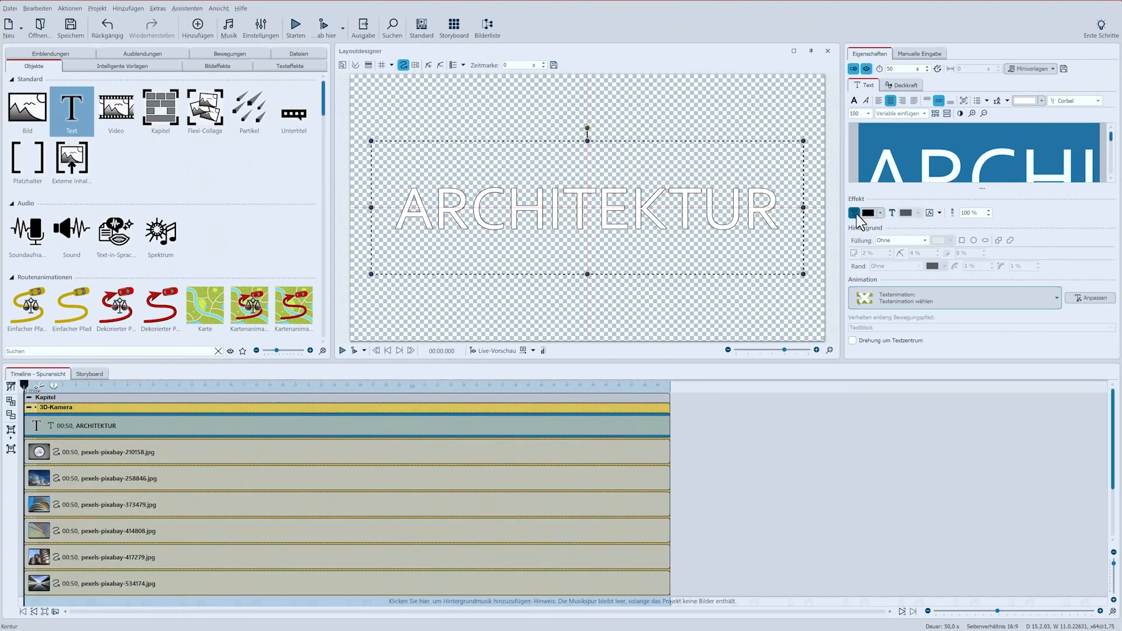
pyautogui.click(855, 214)
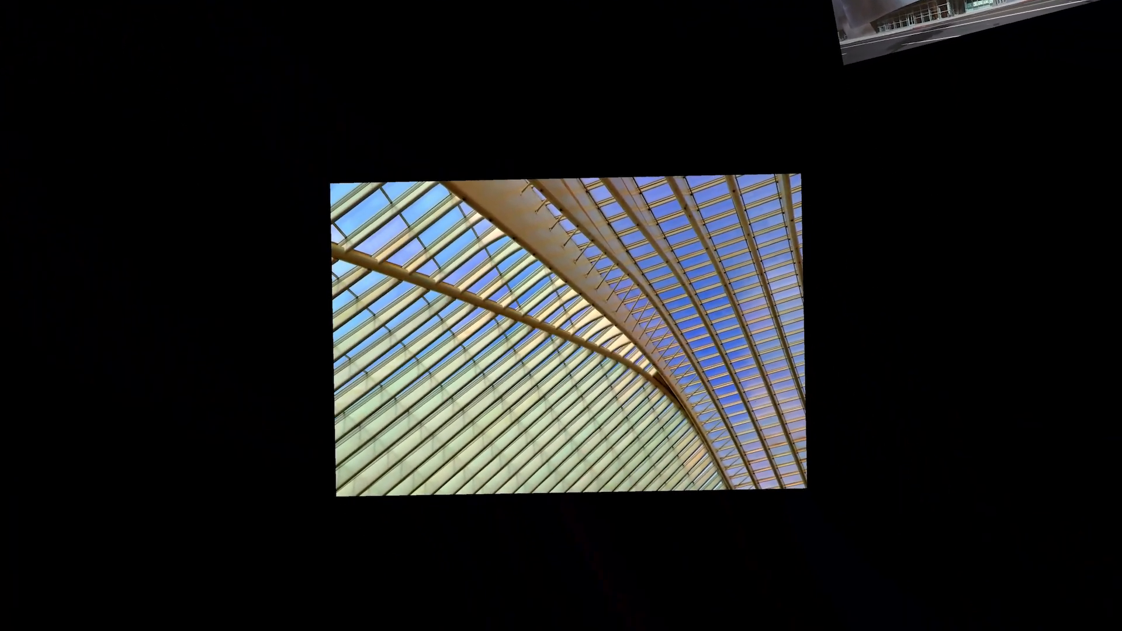
pyautogui.press('Escape')
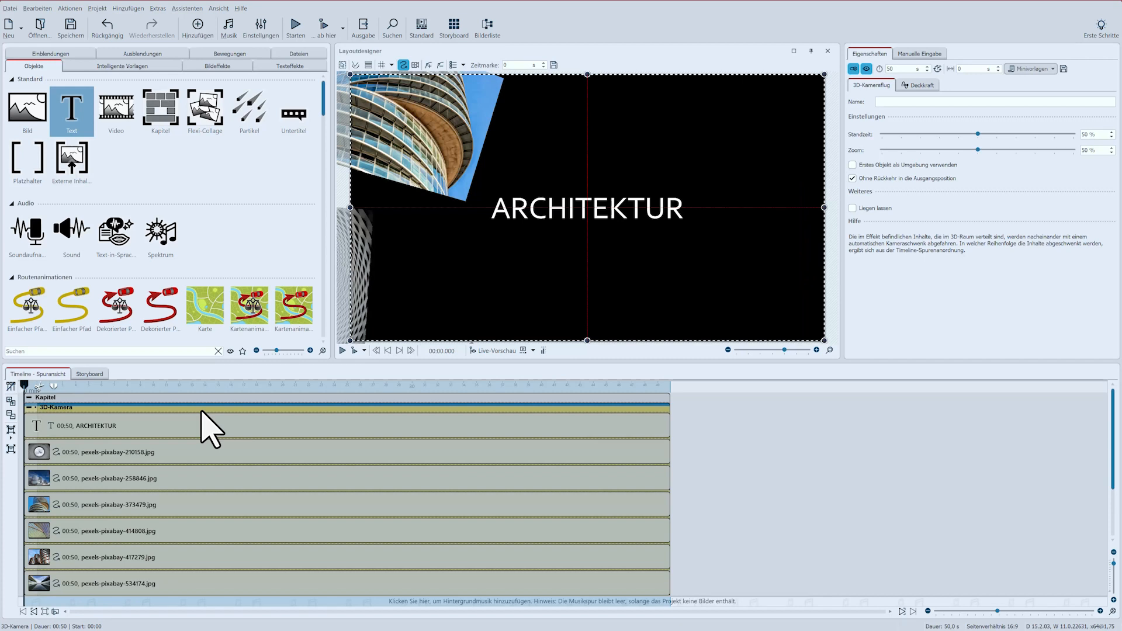
# Insert the Farbverlauf 1 background on a track above the 3D camera effect and set its duration to 50 s.
pyautogui.moveTo(323, 101); pyautogui.dragTo(306, 243)
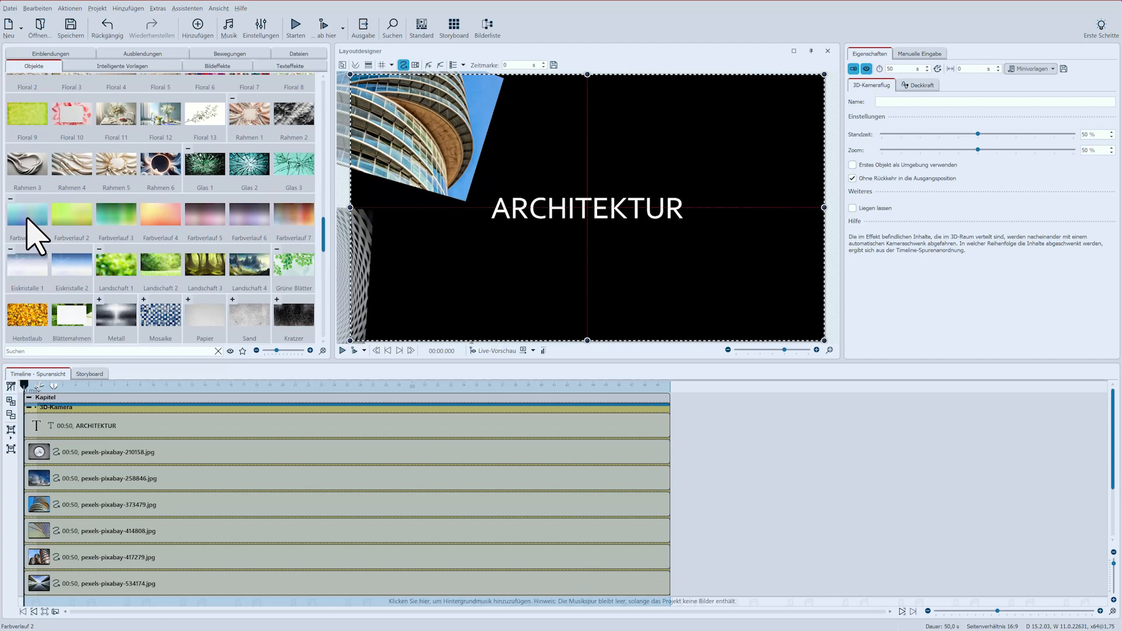
pyautogui.moveTo(26, 221); pyautogui.dragTo(35, 422)
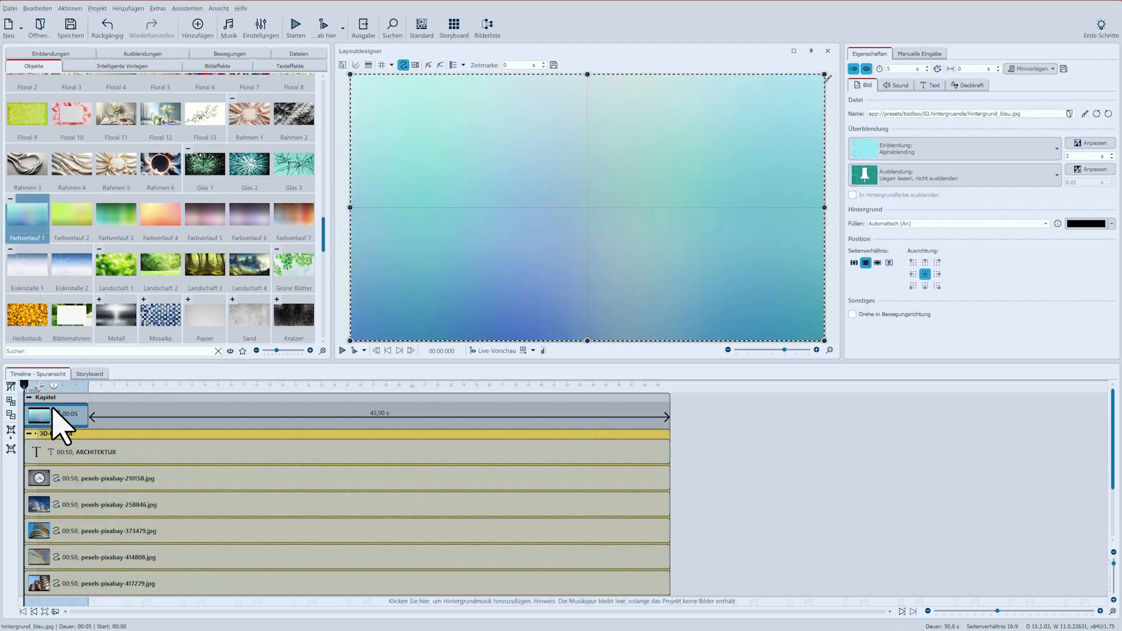
pyautogui.press('Return')
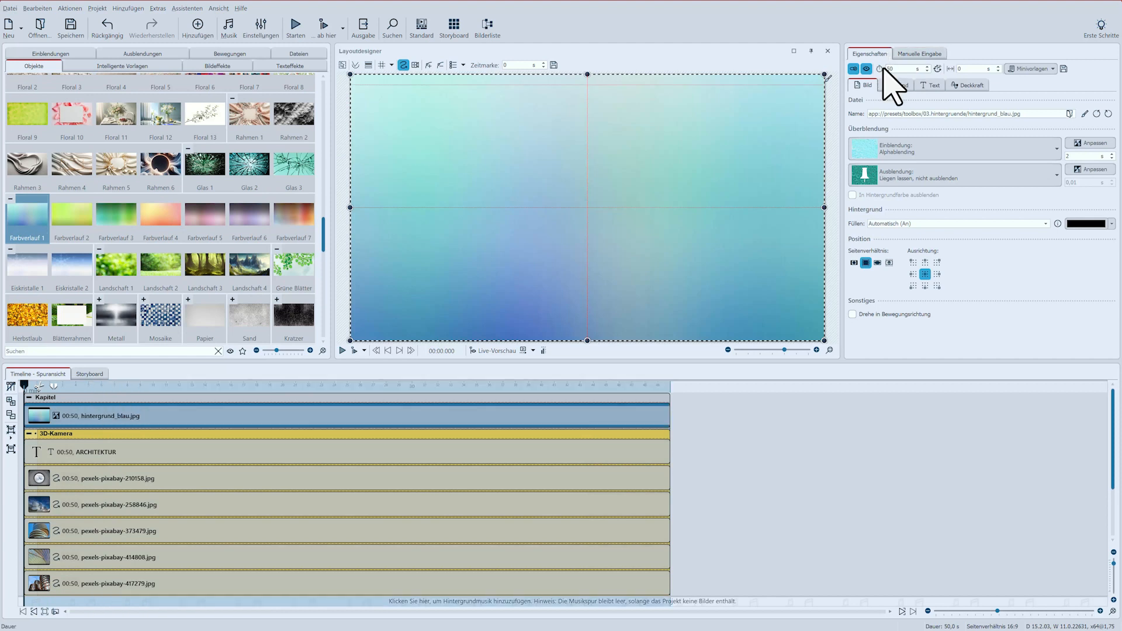
# Set the gradient background's Einblendung to Keine and preview the camera flight in front of it.
pyautogui.click(931, 153)
pyautogui.click(868, 187)
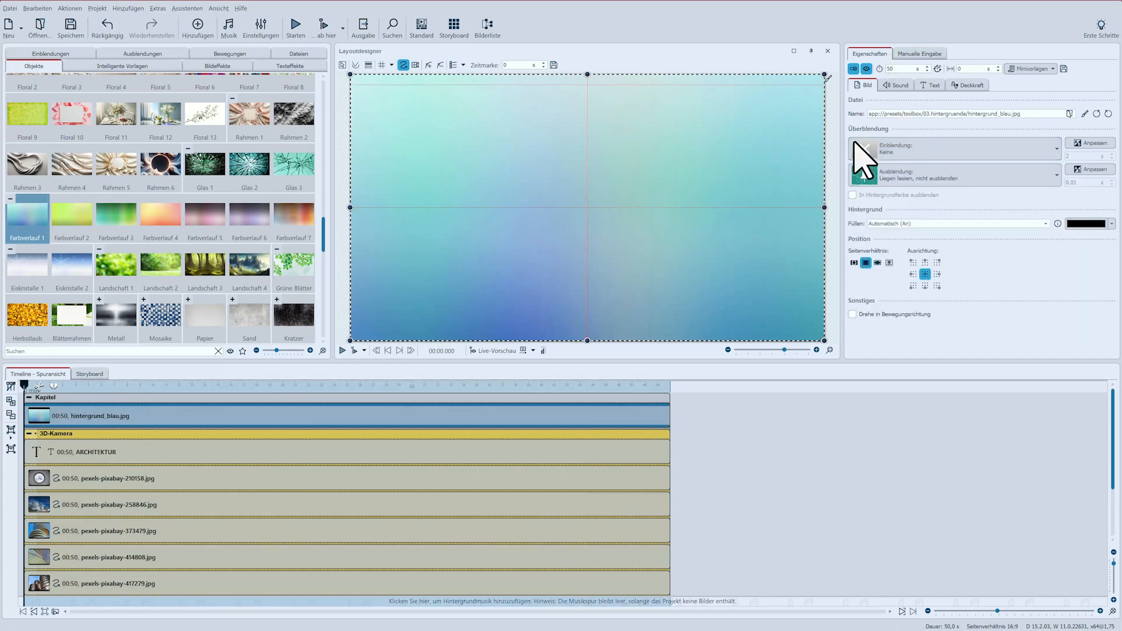
pyautogui.click(343, 350)
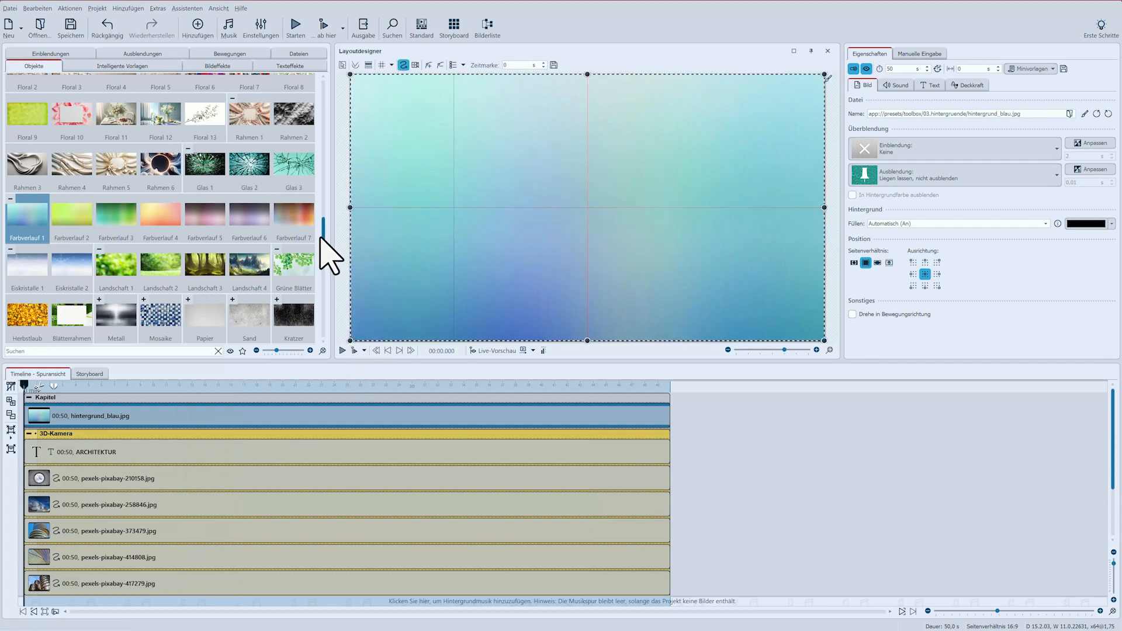
# Replace the gradient background above the 3D camera effect with the dynamic object Schokolade.
pyautogui.moveTo(322, 228); pyautogui.dragTo(321, 276)
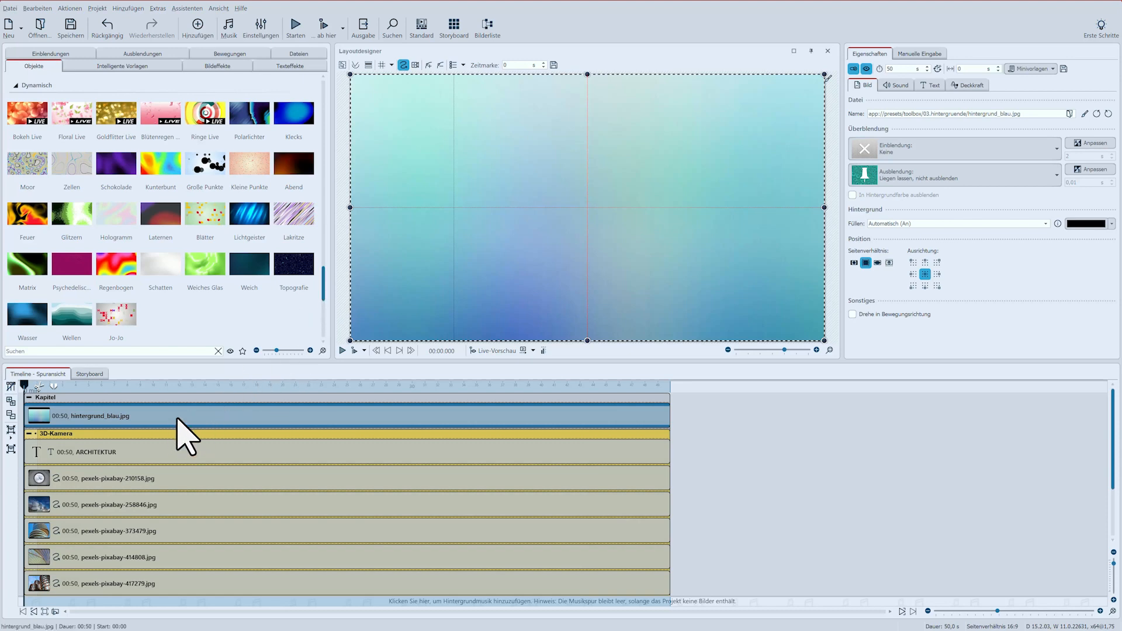
pyautogui.press('Delete')
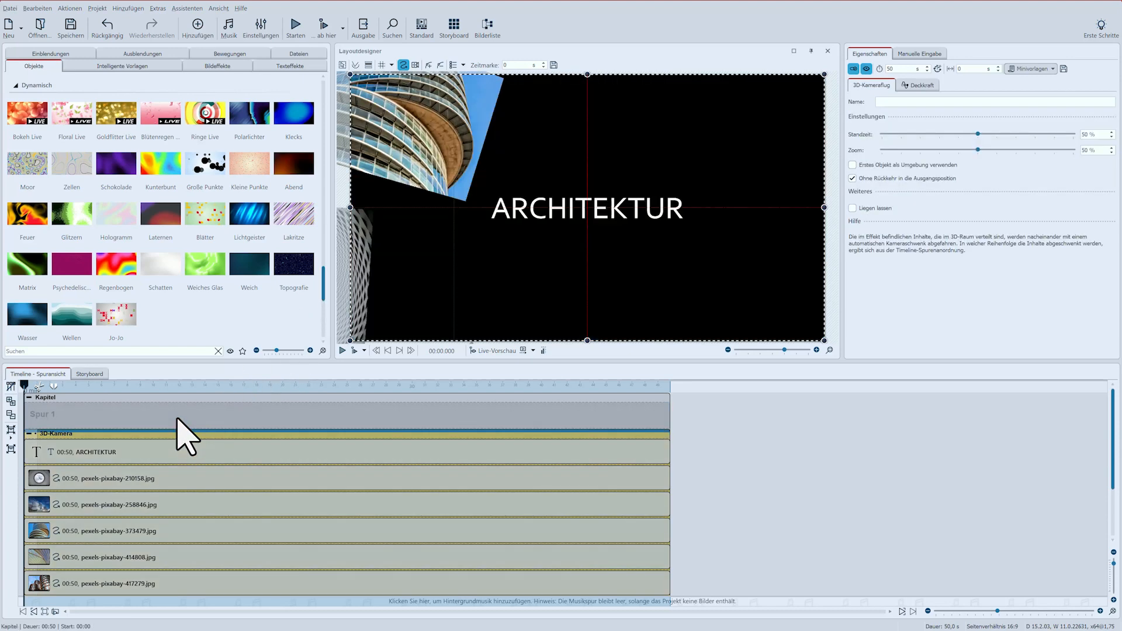
pyautogui.moveTo(112, 158)
pyautogui.mouseDown()
pyautogui.moveTo(31, 411)
pyautogui.moveTo(68, 409)
pyautogui.mouseUp()
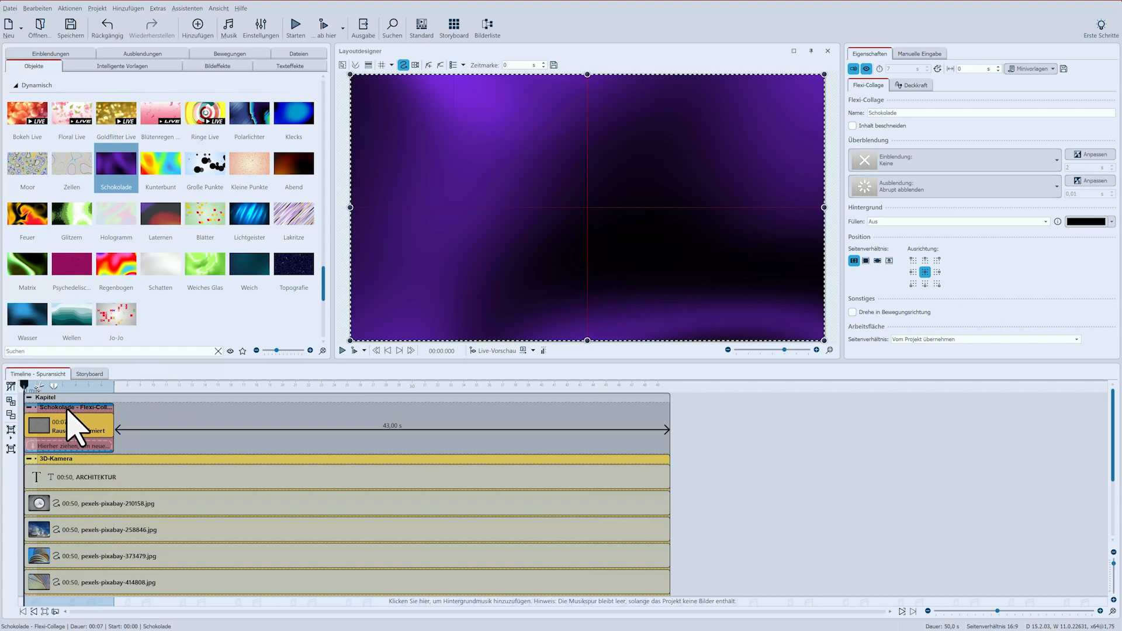
# Set the Härte of Schokolade's animated noise to 100 % and extend the object to 50 s.
pyautogui.click(77, 423)
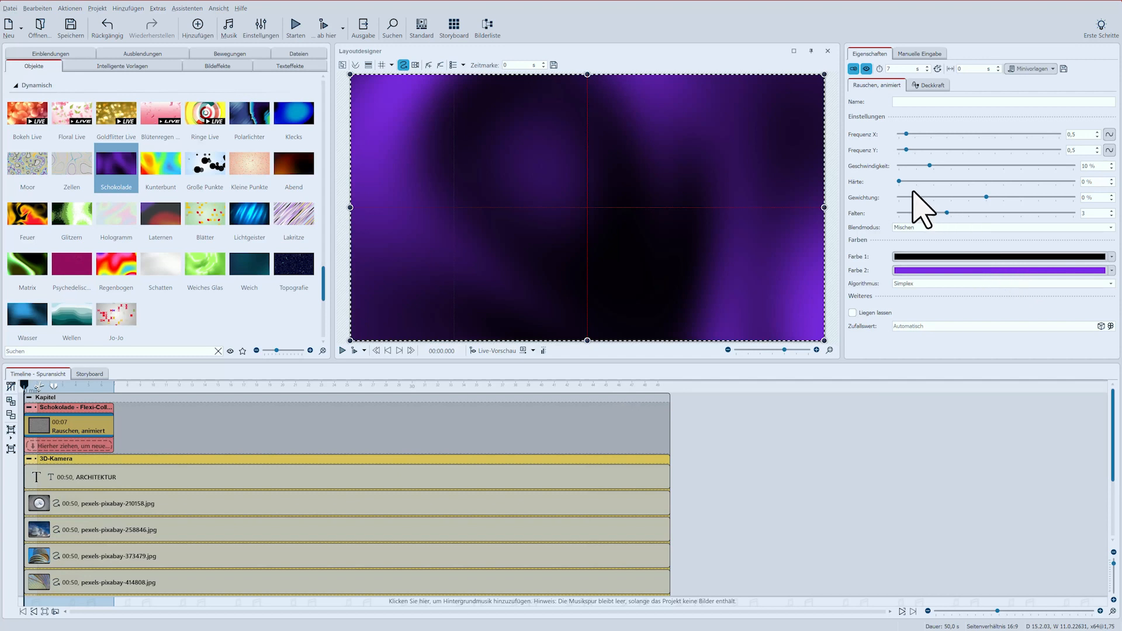
pyautogui.moveTo(898, 182); pyautogui.dragTo(1078, 188)
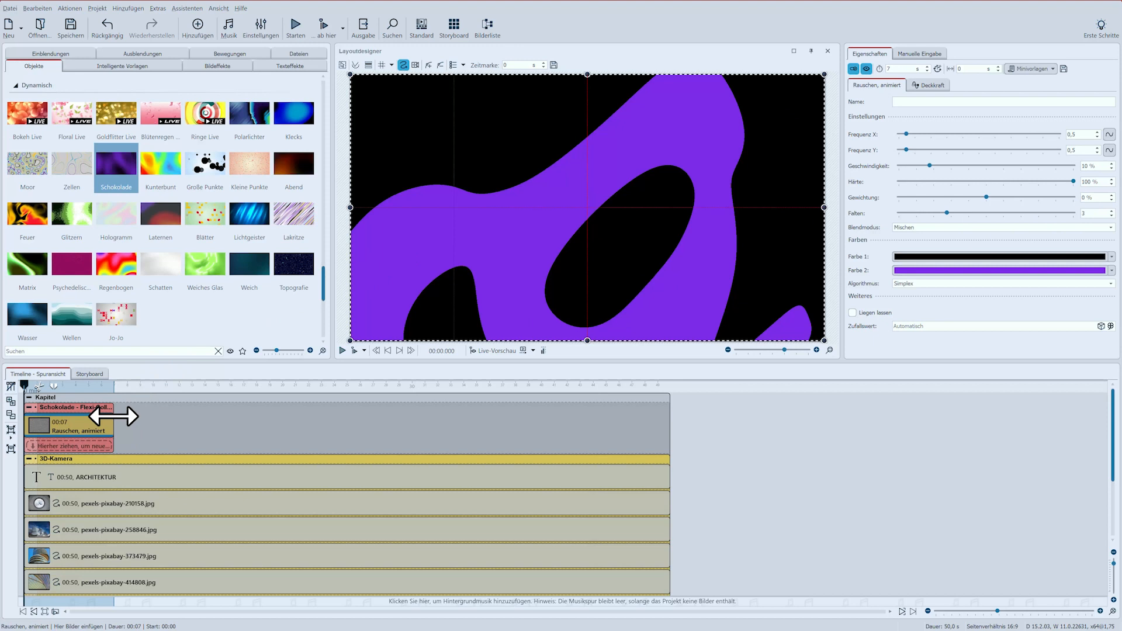
pyautogui.moveTo(113, 416); pyautogui.dragTo(669, 419)
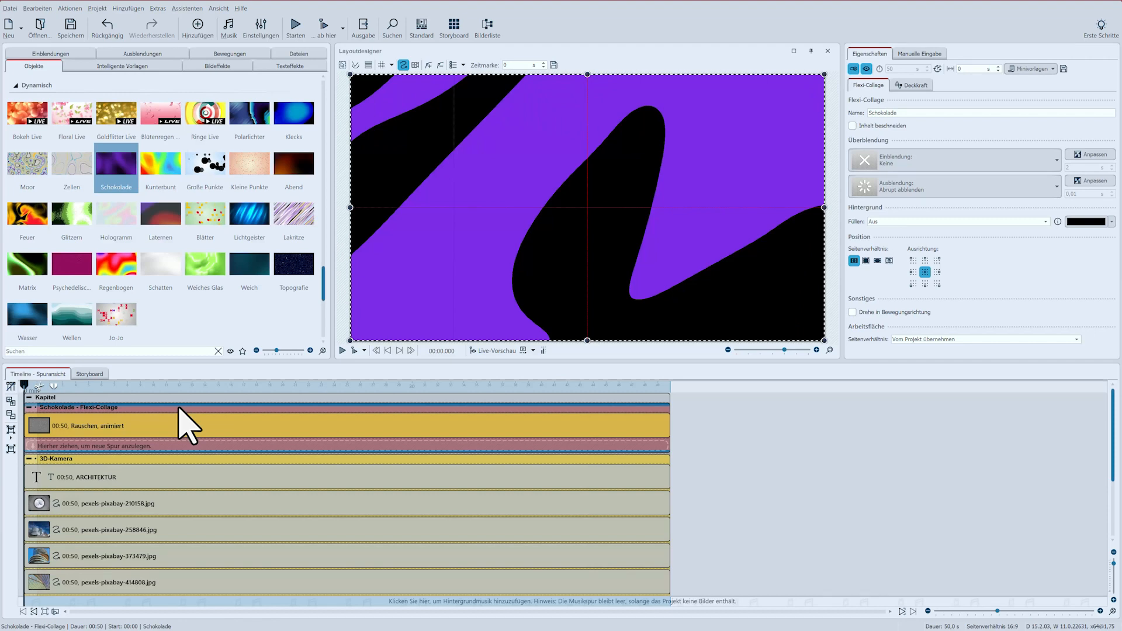
# Replace the Schokolade object with the dynamic object Topografie.
pyautogui.press('Delete')
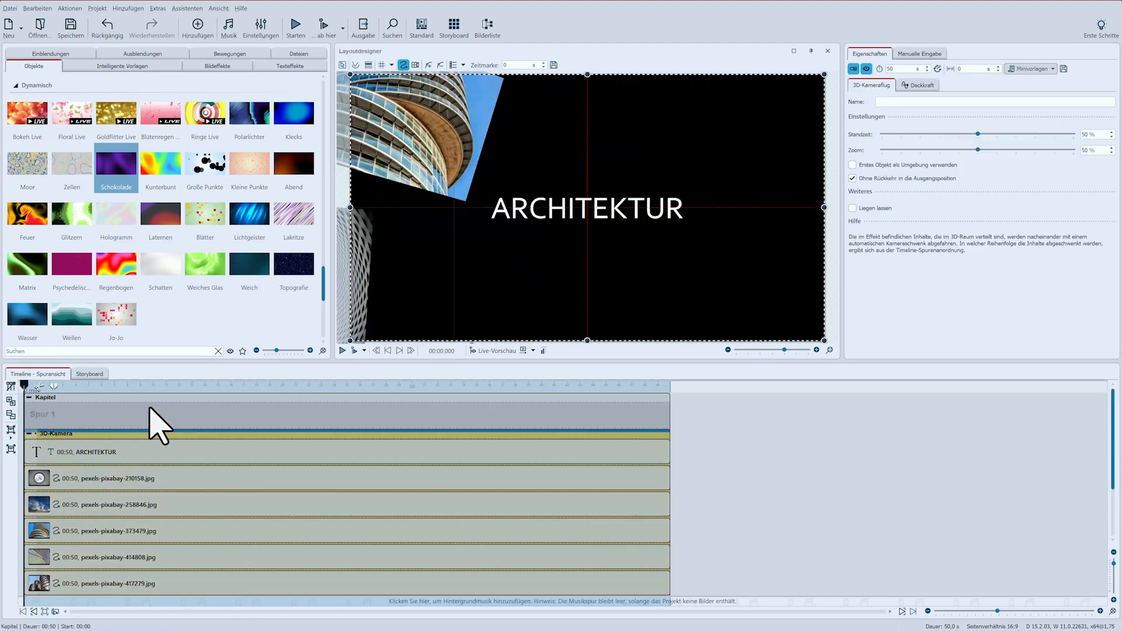
pyautogui.moveTo(293, 269)
pyautogui.mouseDown()
pyautogui.moveTo(106, 406)
pyautogui.moveTo(119, 410)
pyautogui.mouseUp()
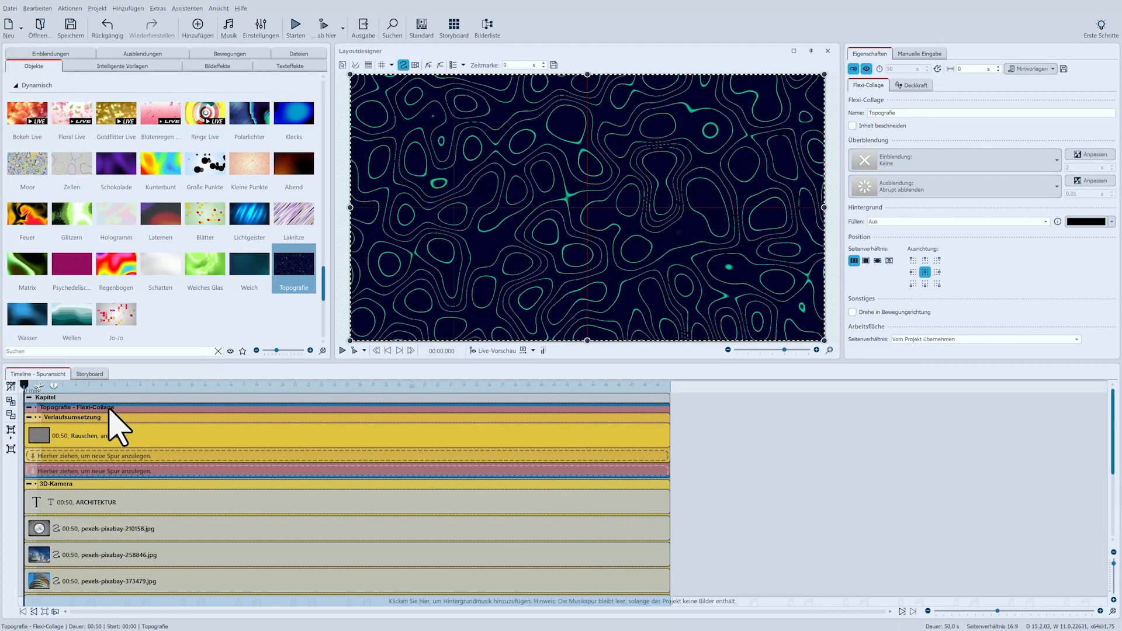
# Replace the Topografie object with the dynamic object Zellen and extend it to 50 s.
pyautogui.press('Delete')
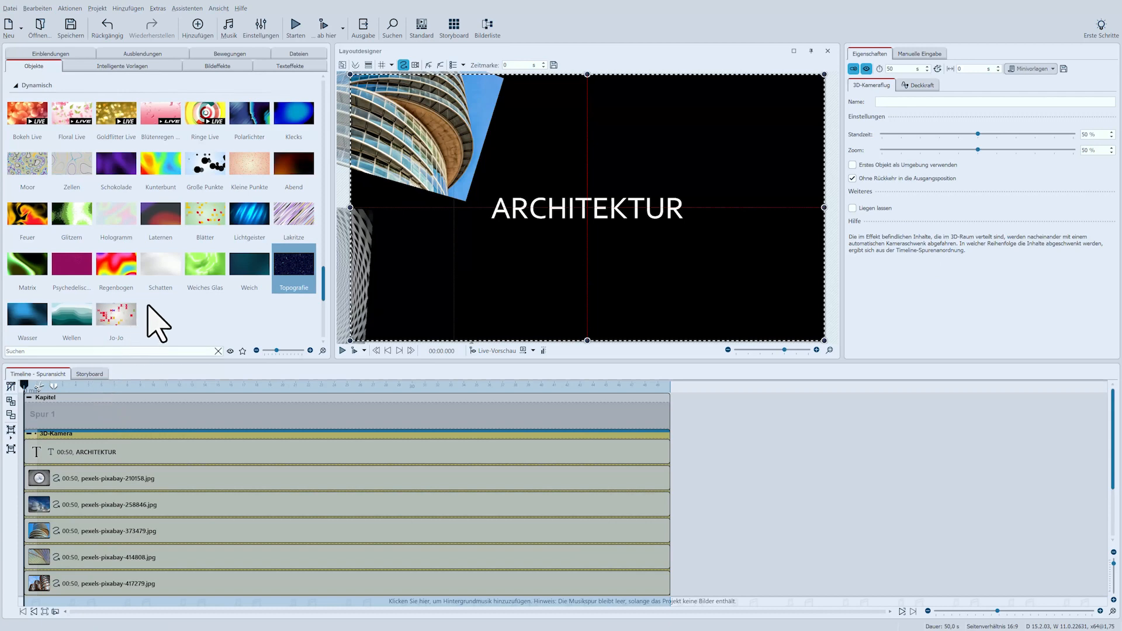
pyautogui.moveTo(67, 165); pyautogui.dragTo(70, 430)
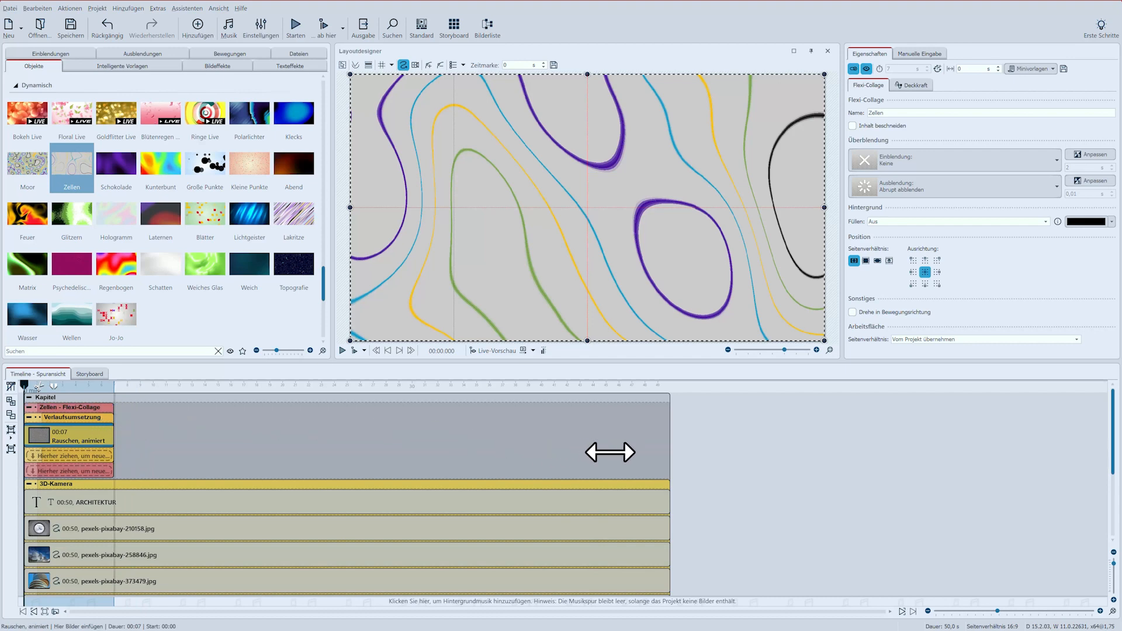
pyautogui.moveTo(610, 451); pyautogui.dragTo(667, 438)
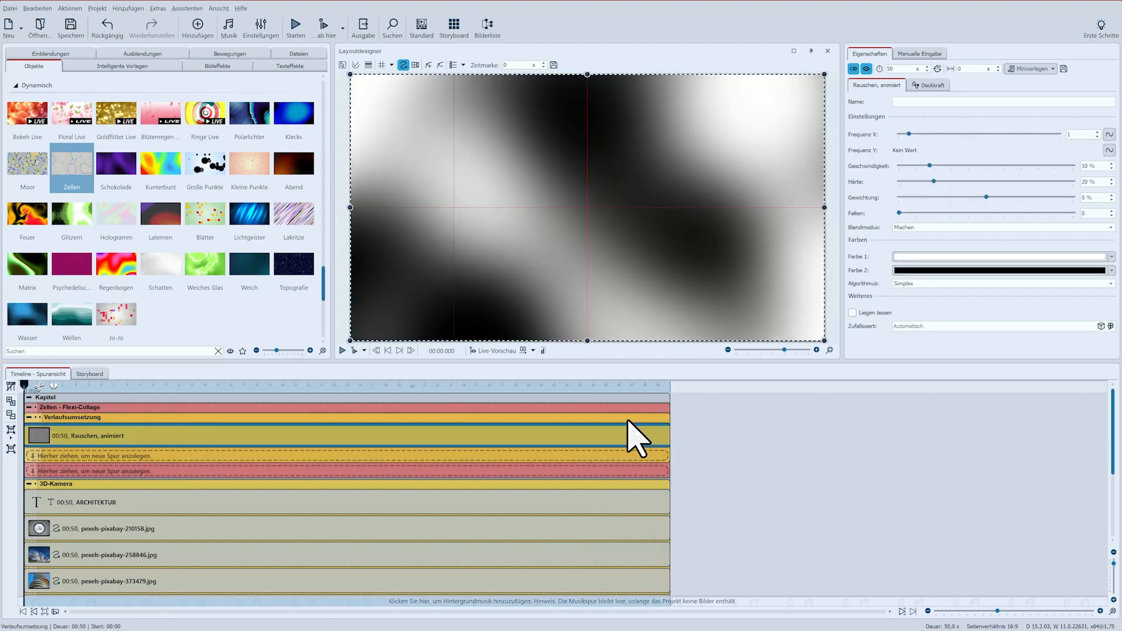
# Select the black colour stop in the Verlaufsumsetzung of Zellen and delete the whole Zellen object from the track.
pyautogui.click(628, 420)
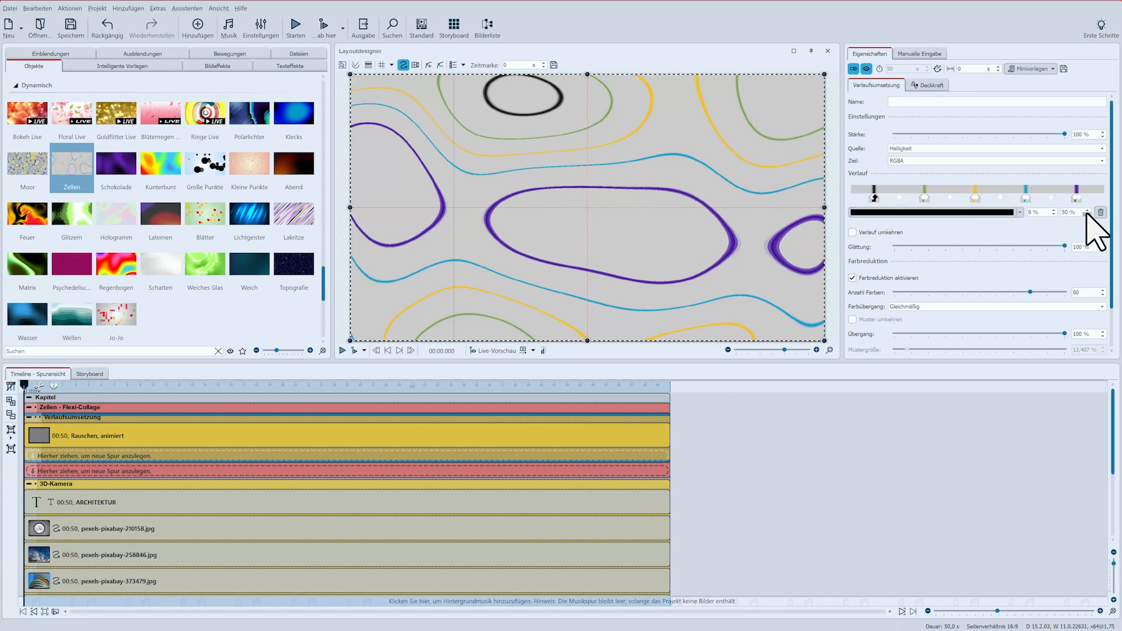
pyautogui.click(874, 198)
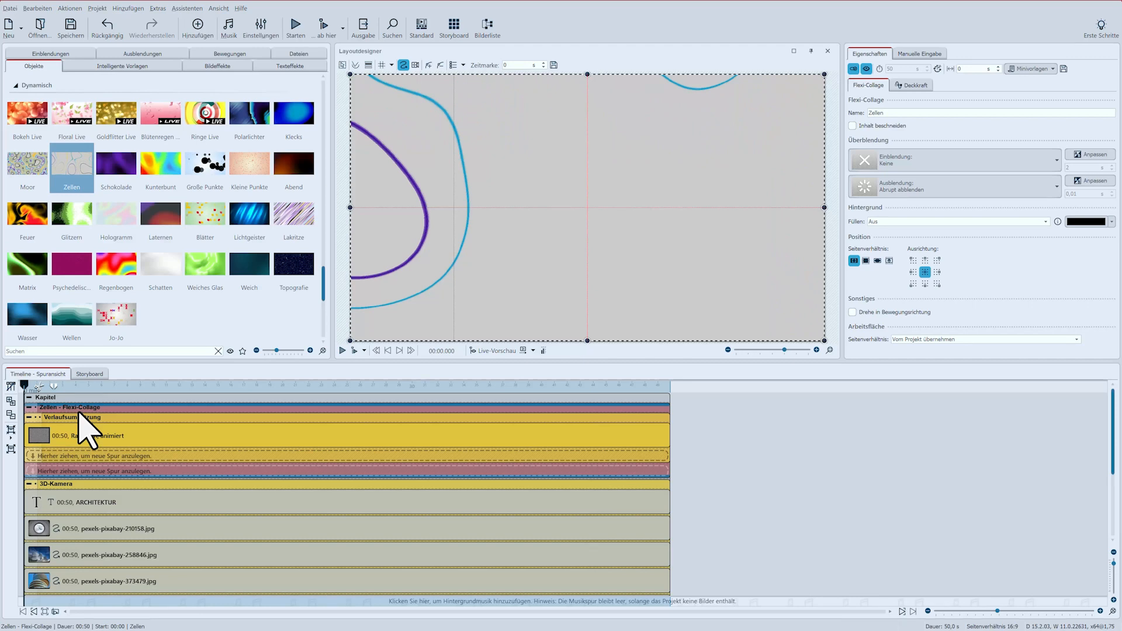
pyautogui.press('Delete')
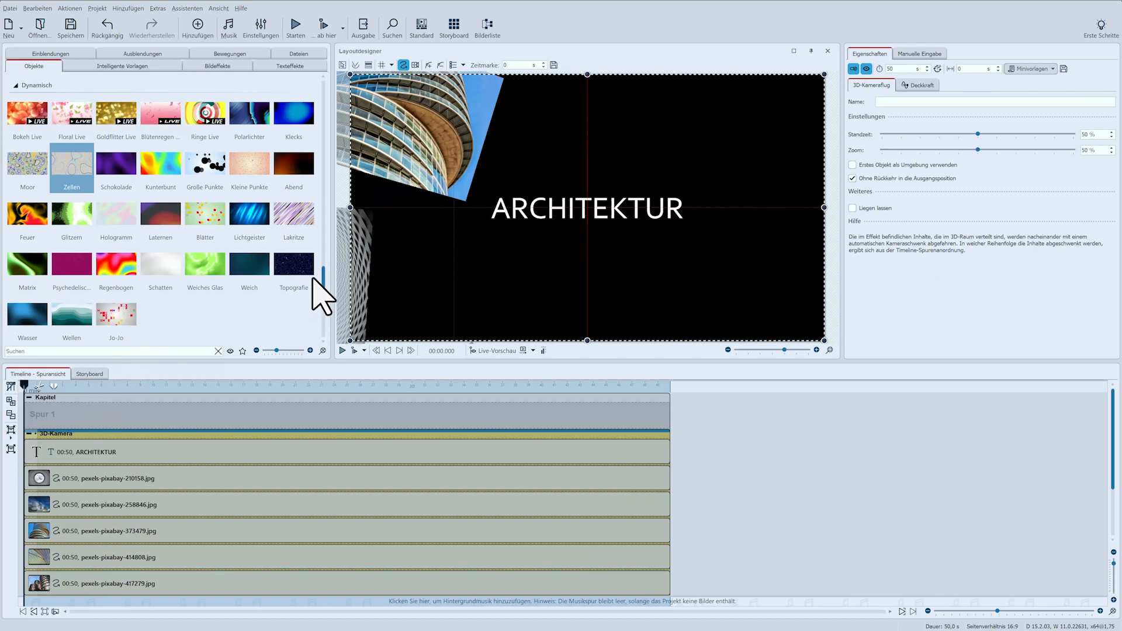
# Insert the Farbverlauf 1 background above the 3D camera effect and a Partikel object on a track between them.
pyautogui.moveTo(325, 279); pyautogui.dragTo(325, 223)
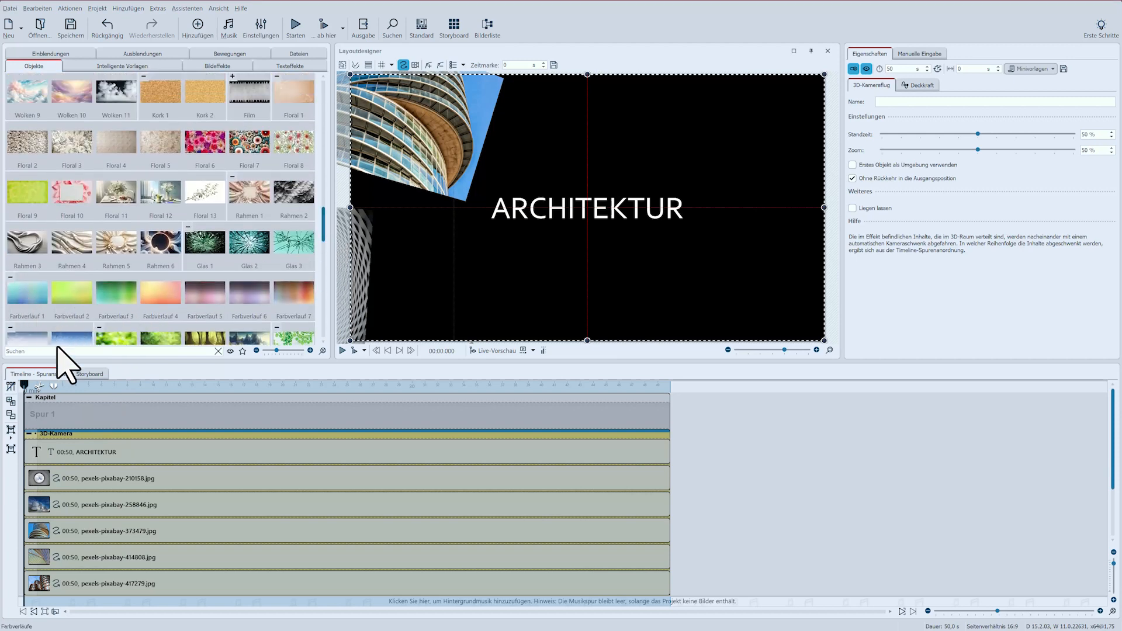
pyautogui.moveTo(56, 346); pyautogui.dragTo(67, 420)
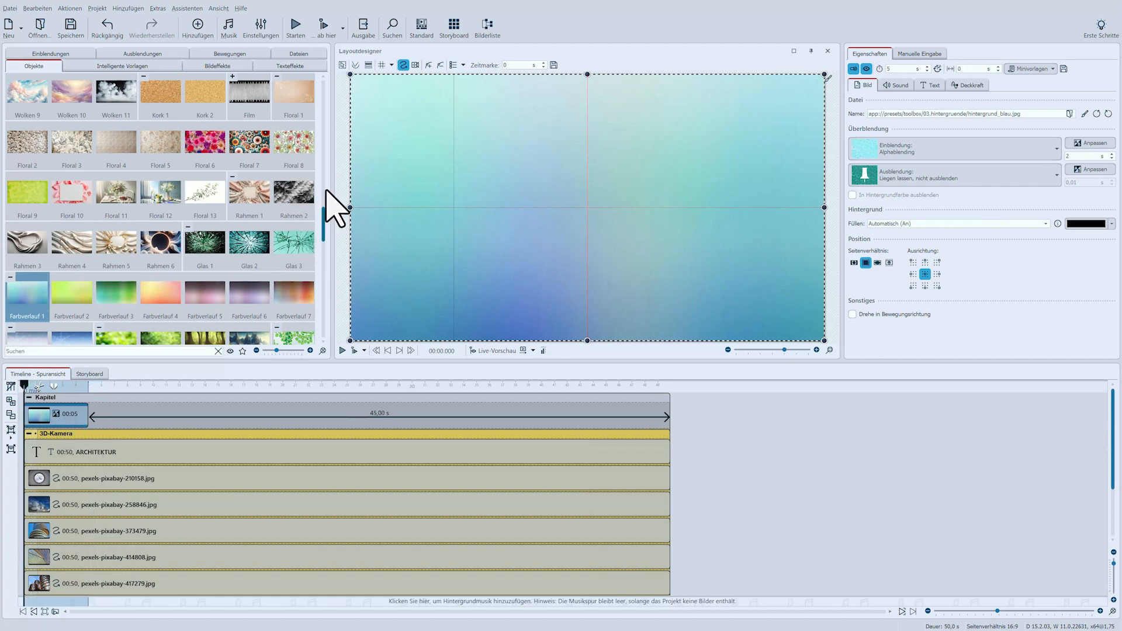
pyautogui.moveTo(326, 190); pyautogui.dragTo(317, 81)
pyautogui.moveTo(249, 117); pyautogui.dragTo(64, 442)
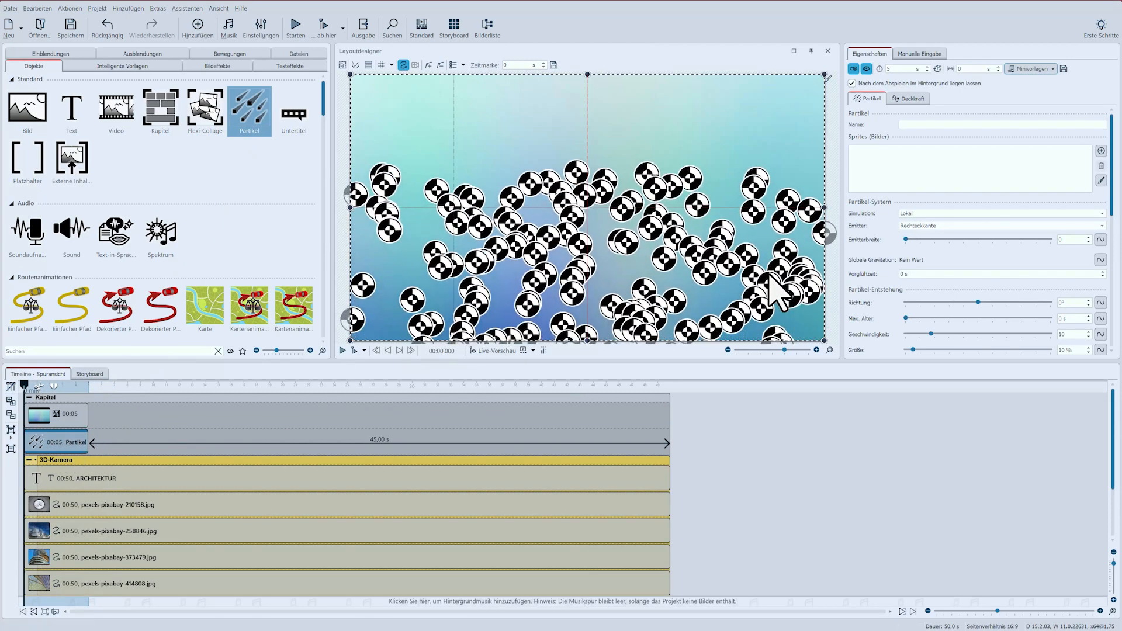
# Add a Farbfüllung effect to the particle image using the cream tone from the recently used colours.
pyautogui.click(1102, 181)
pyautogui.click(894, 280)
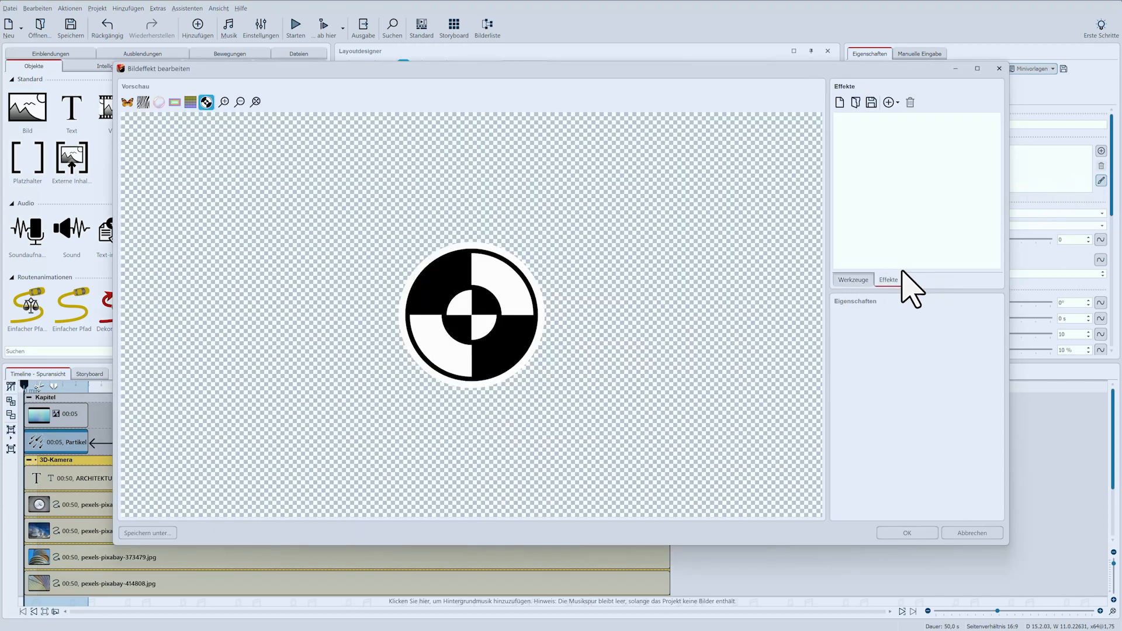
pyautogui.click(891, 103)
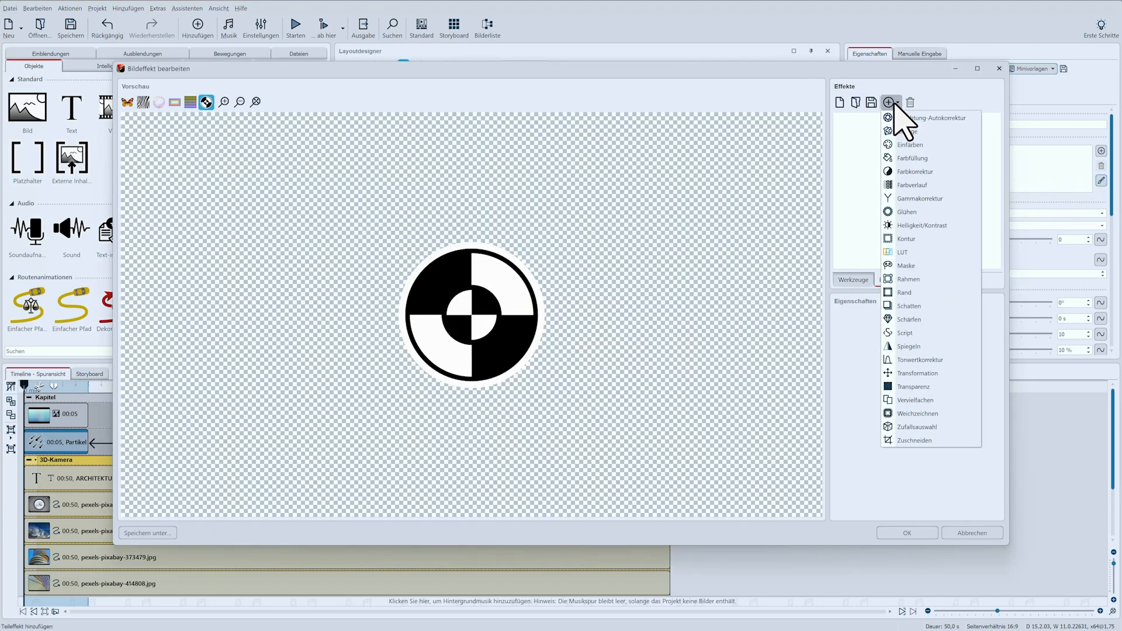
pyautogui.click(911, 158)
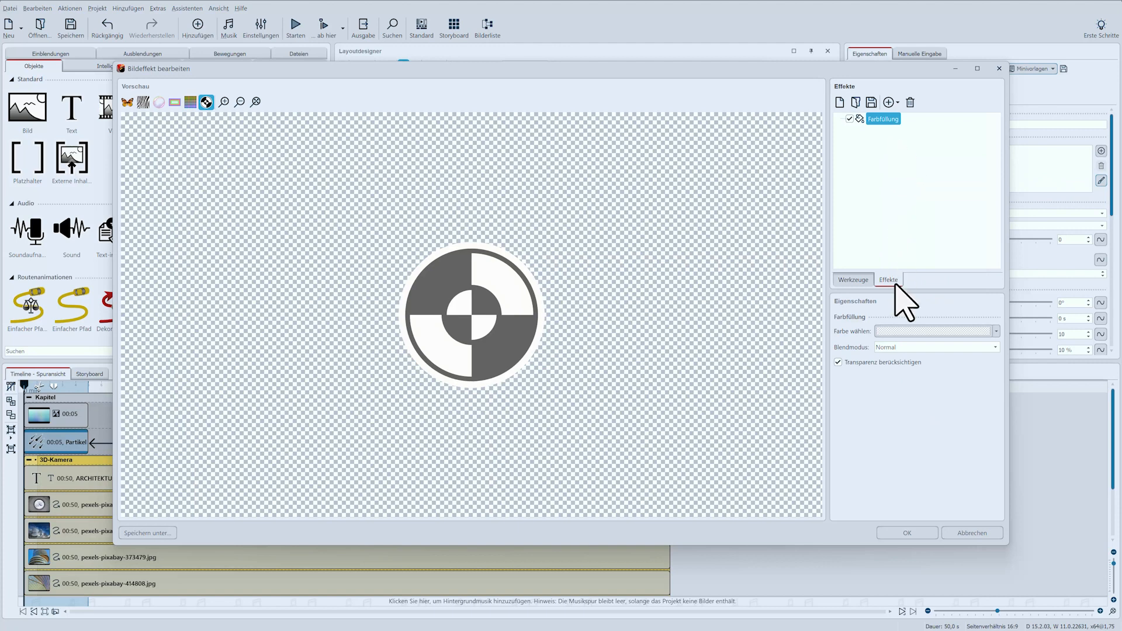
pyautogui.click(902, 331)
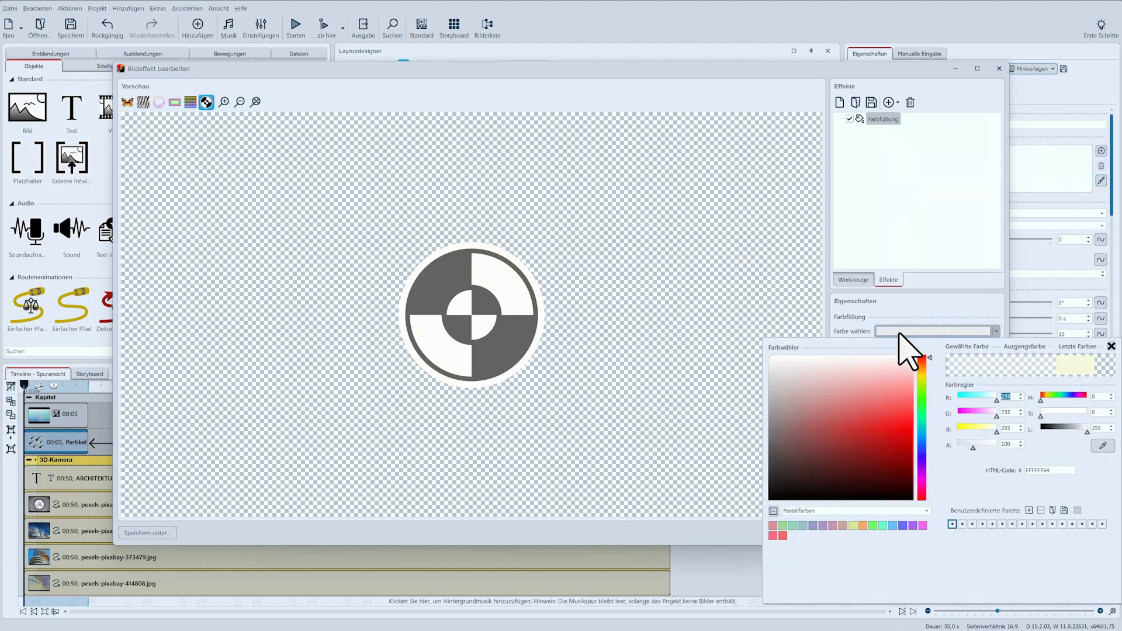
pyautogui.click(1077, 363)
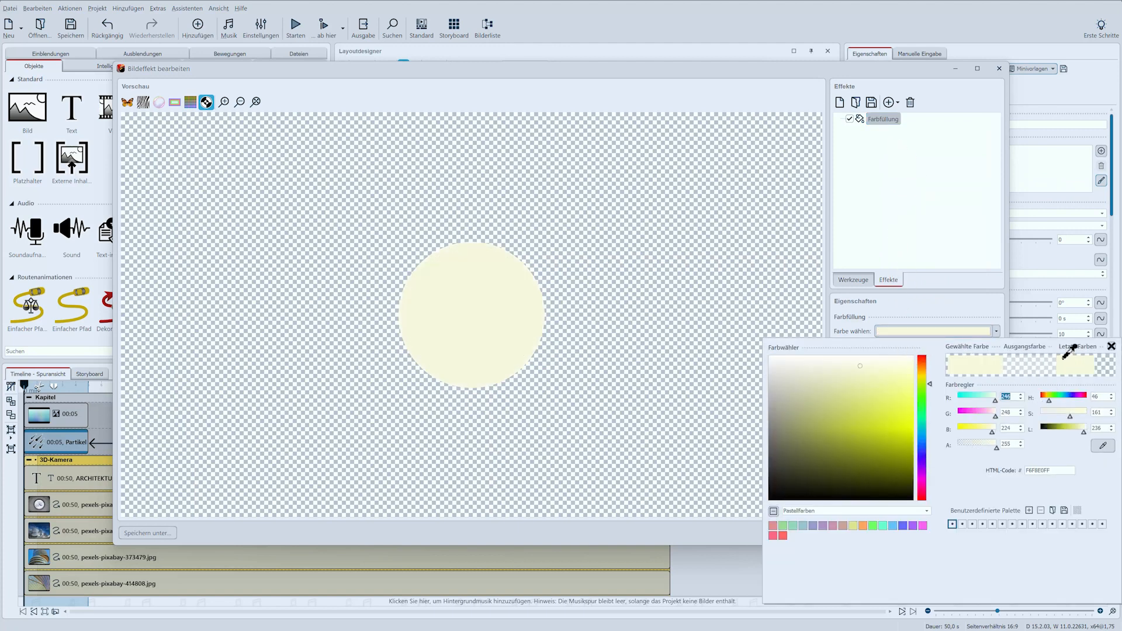
pyautogui.click(972, 300)
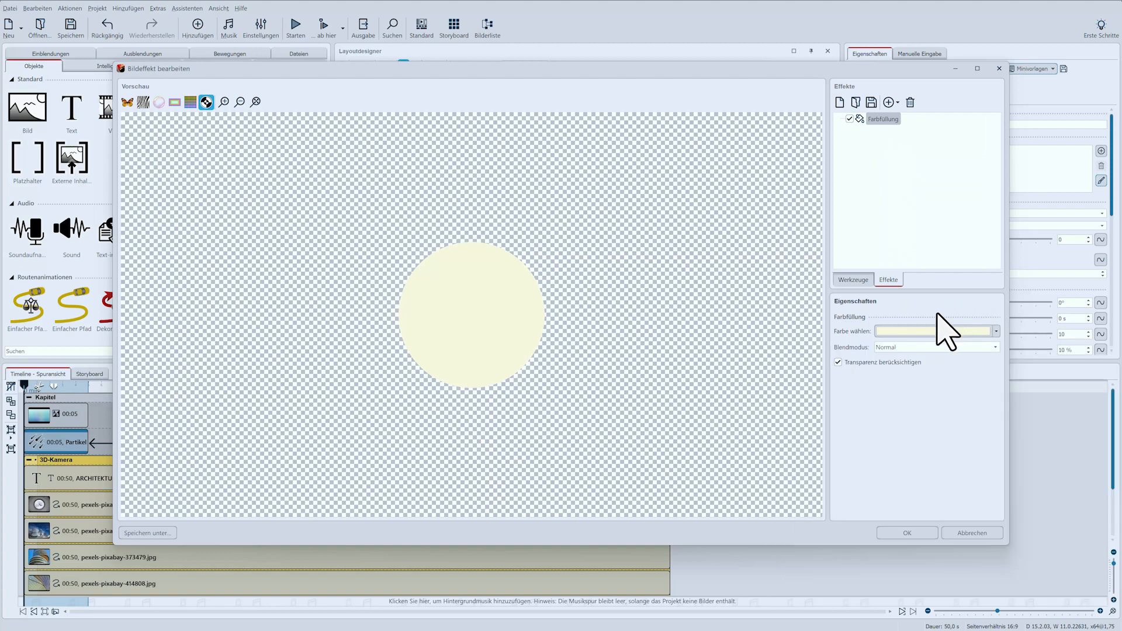
pyautogui.click(908, 533)
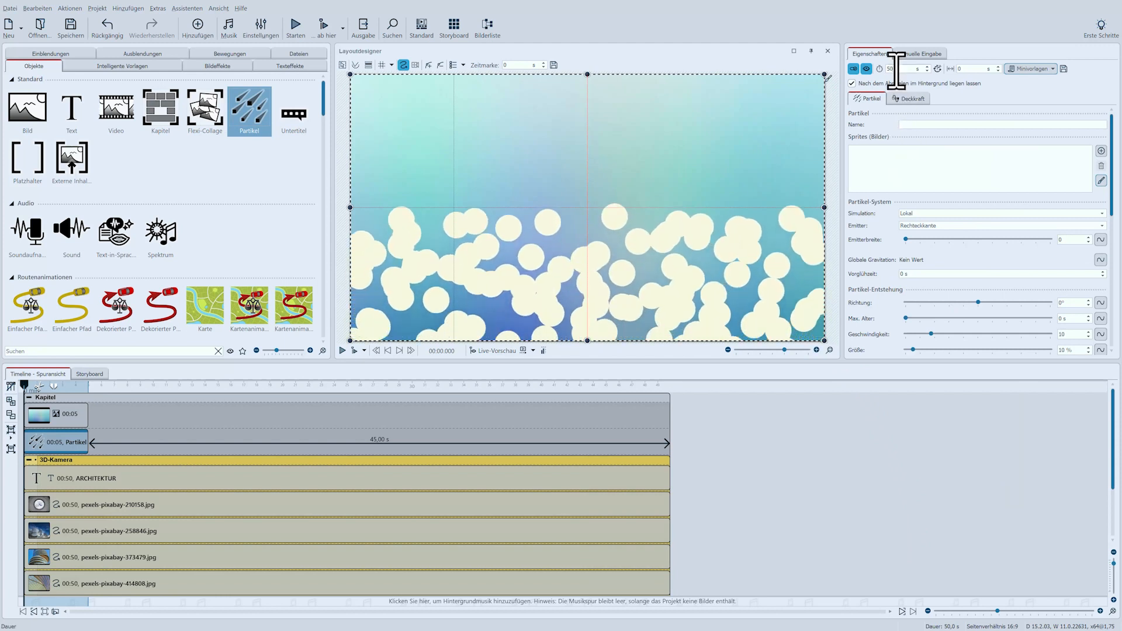
# Set the Partikel object's duration to 50 s and apply mini template 12 to it.
pyautogui.write('0')
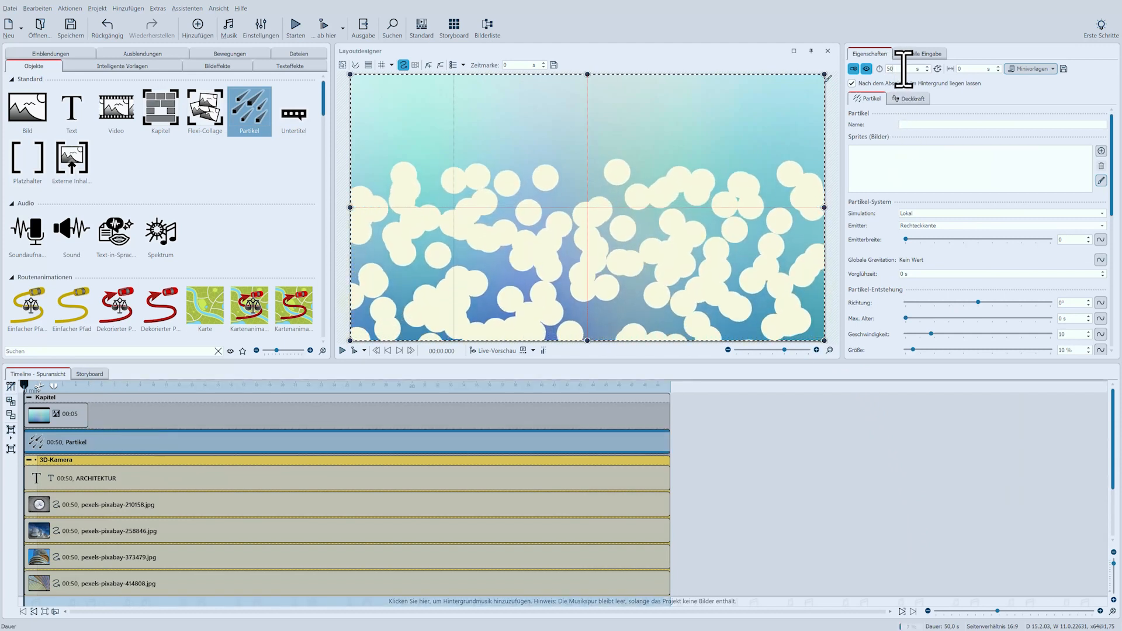
pyautogui.click(1022, 69)
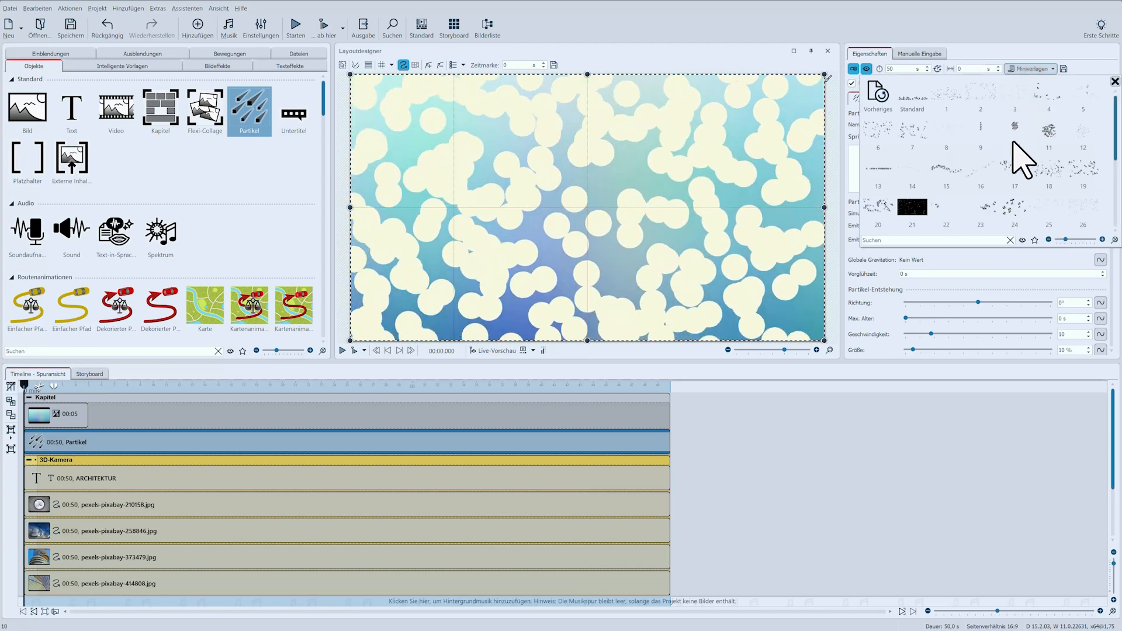
pyautogui.click(1081, 138)
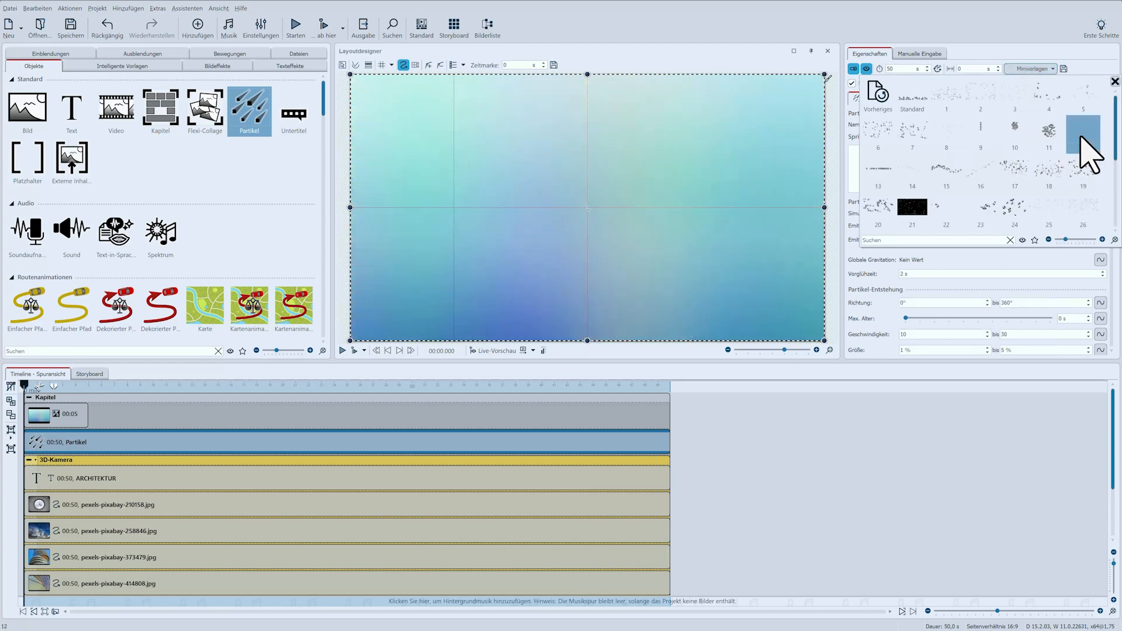
pyautogui.click(1079, 69)
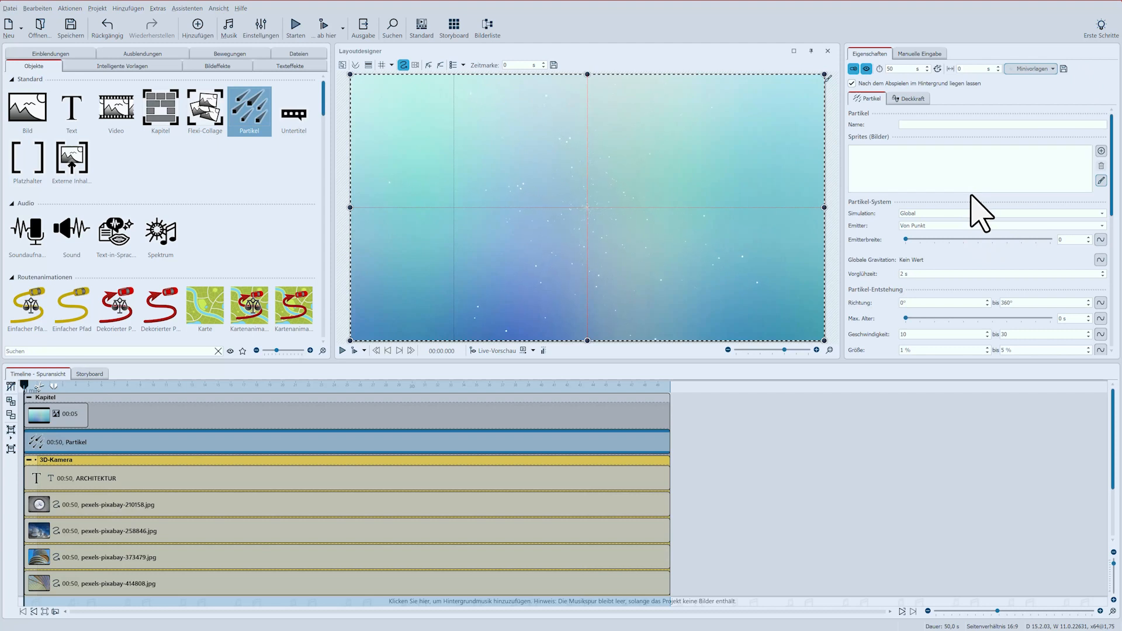
# Set the particle emitter to Gesamter Bereich.
pyautogui.click(967, 227)
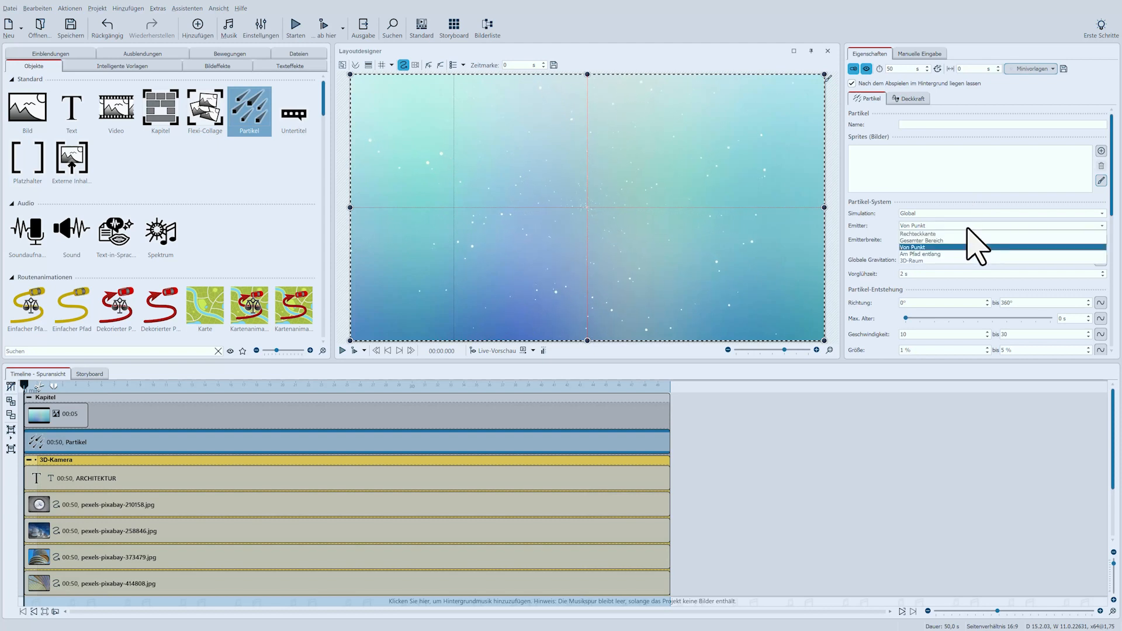
pyautogui.click(964, 241)
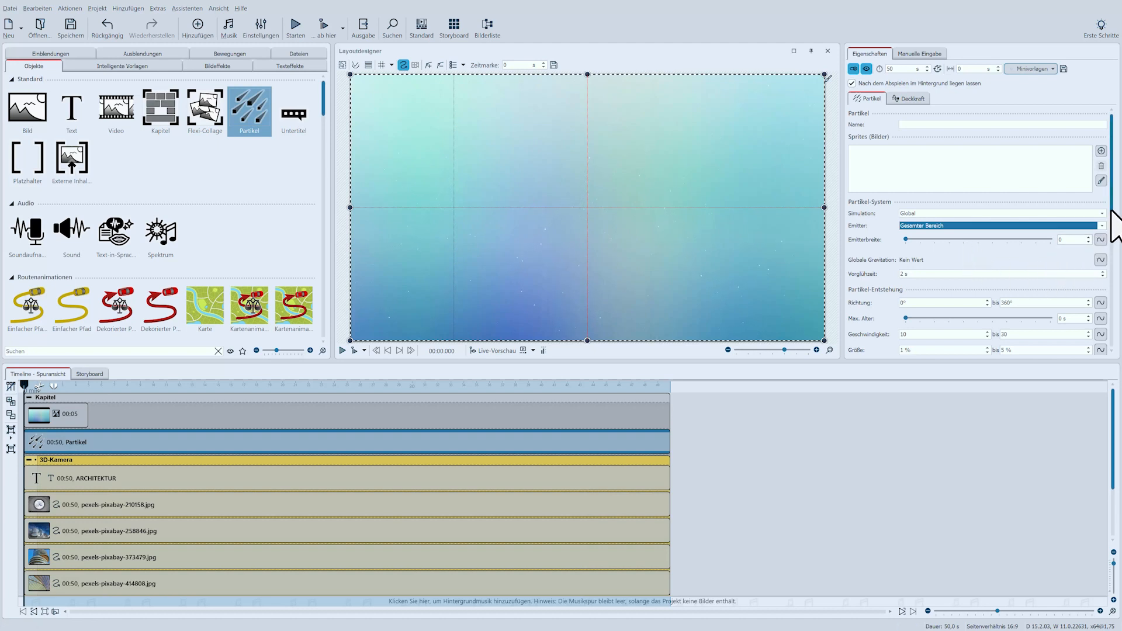
pyautogui.moveTo(1110, 211); pyautogui.dragTo(1108, 224)
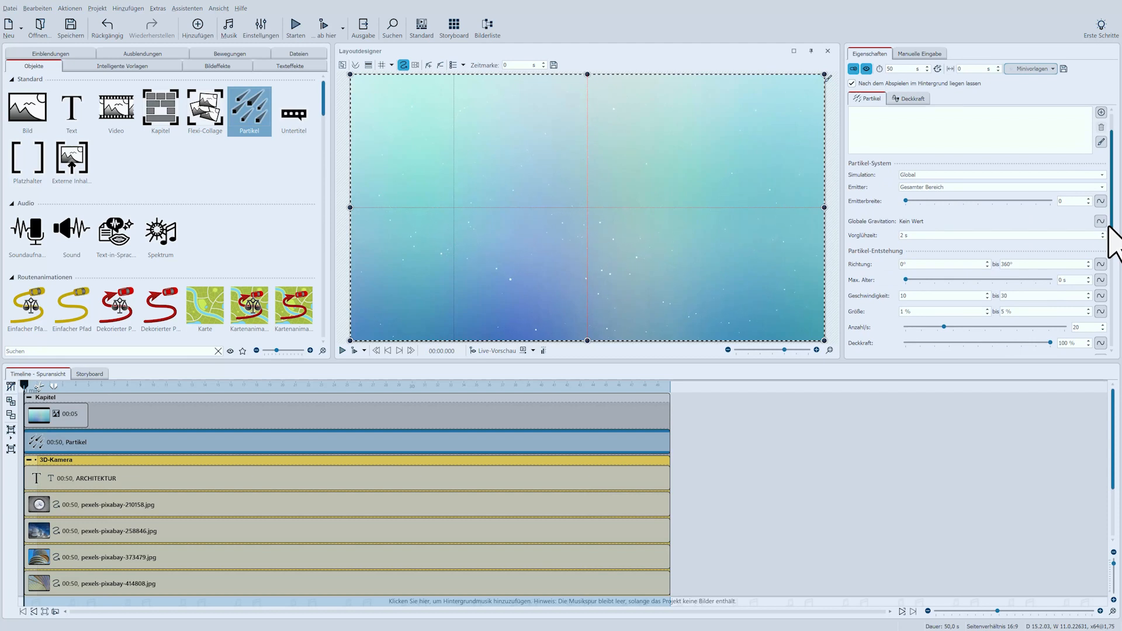
pyautogui.moveTo(1108, 228); pyautogui.dragTo(1109, 200)
# Set the particles' Vorglühzeit to 10 s and preview the camera flight.
pyautogui.click(906, 273)
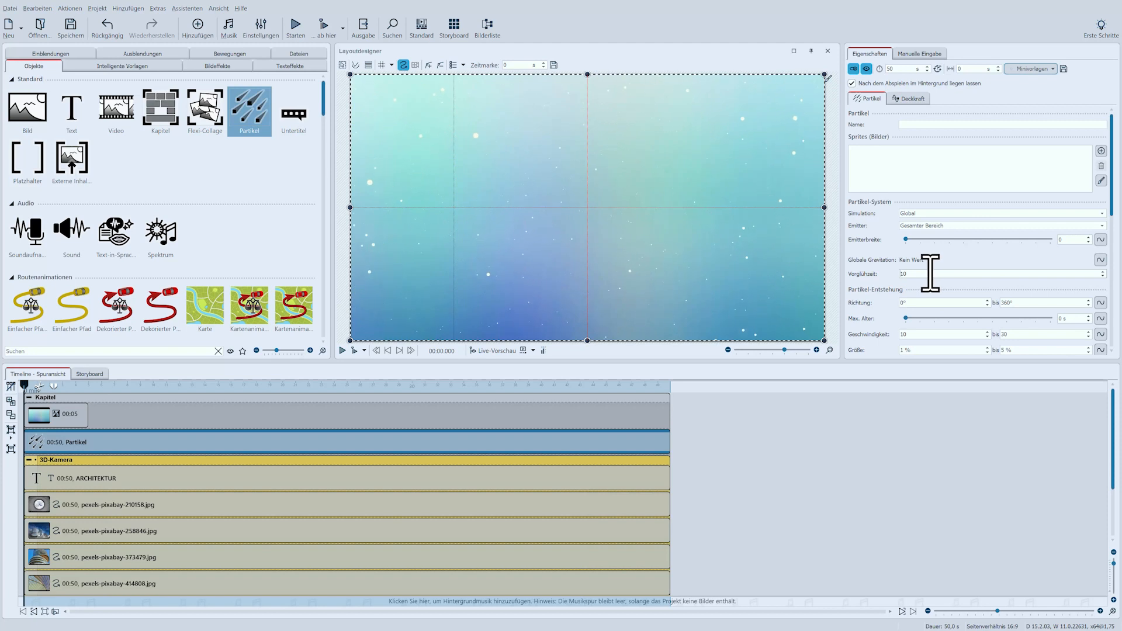
pyautogui.press('Return')
pyautogui.click(342, 351)
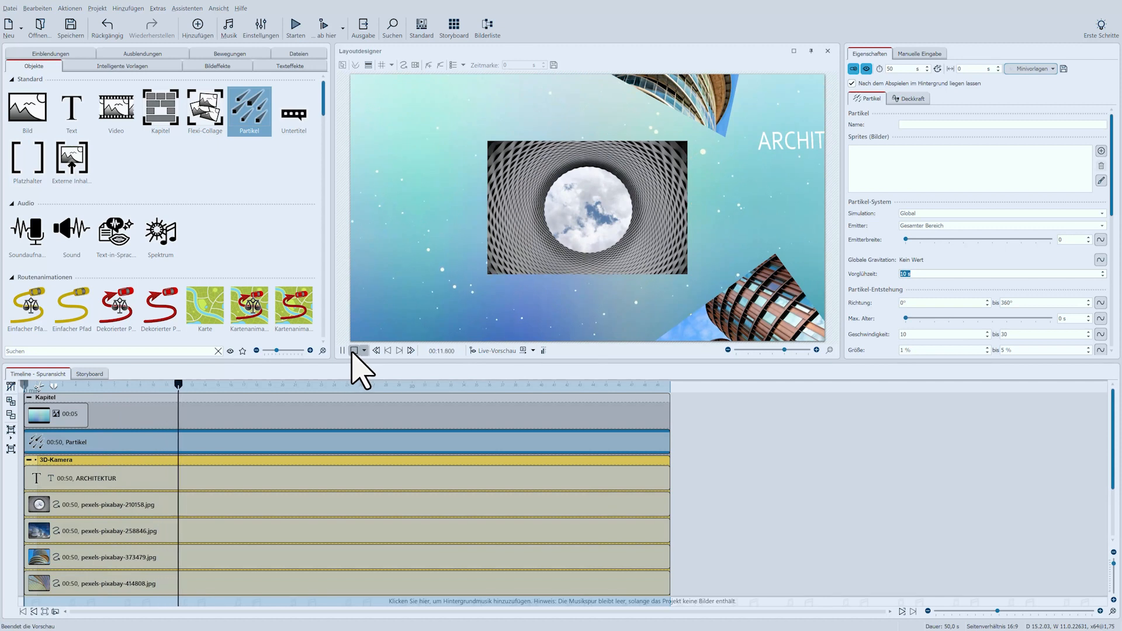
pyautogui.click(353, 352)
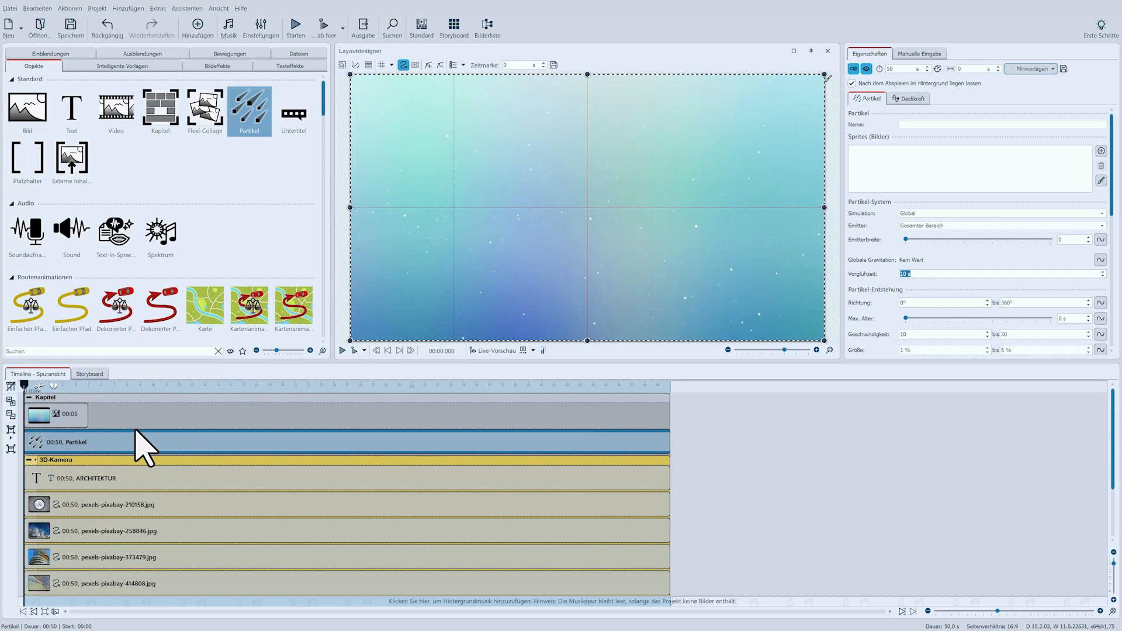
# Set the Einblendung of the newly inserted gradient background to Keine.
pyautogui.click(73, 415)
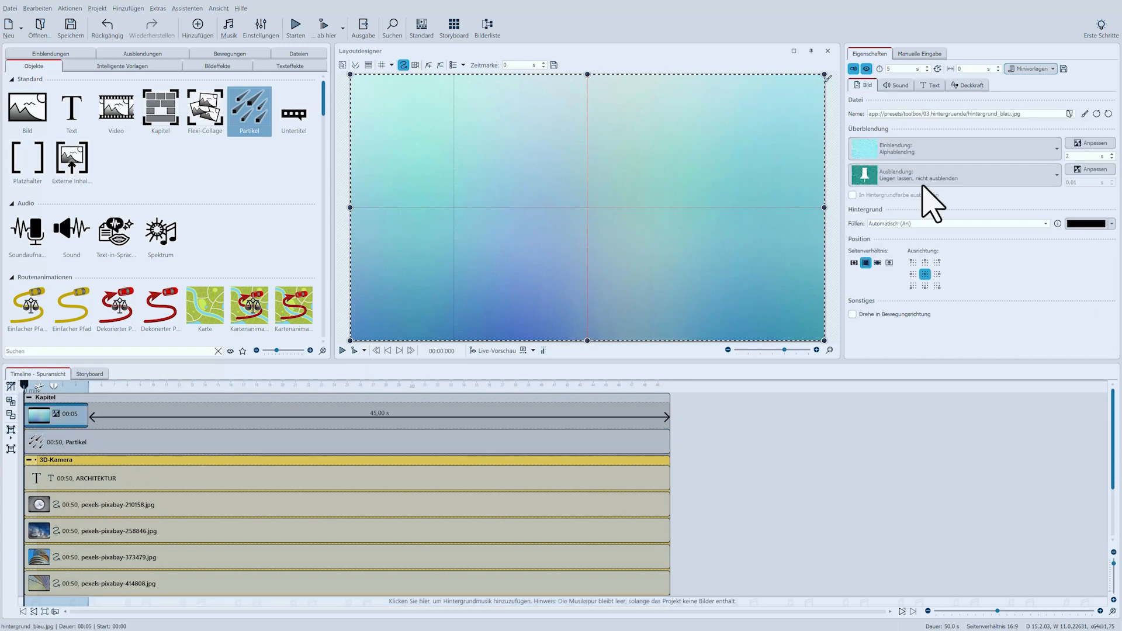
pyautogui.click(954, 153)
pyautogui.click(870, 191)
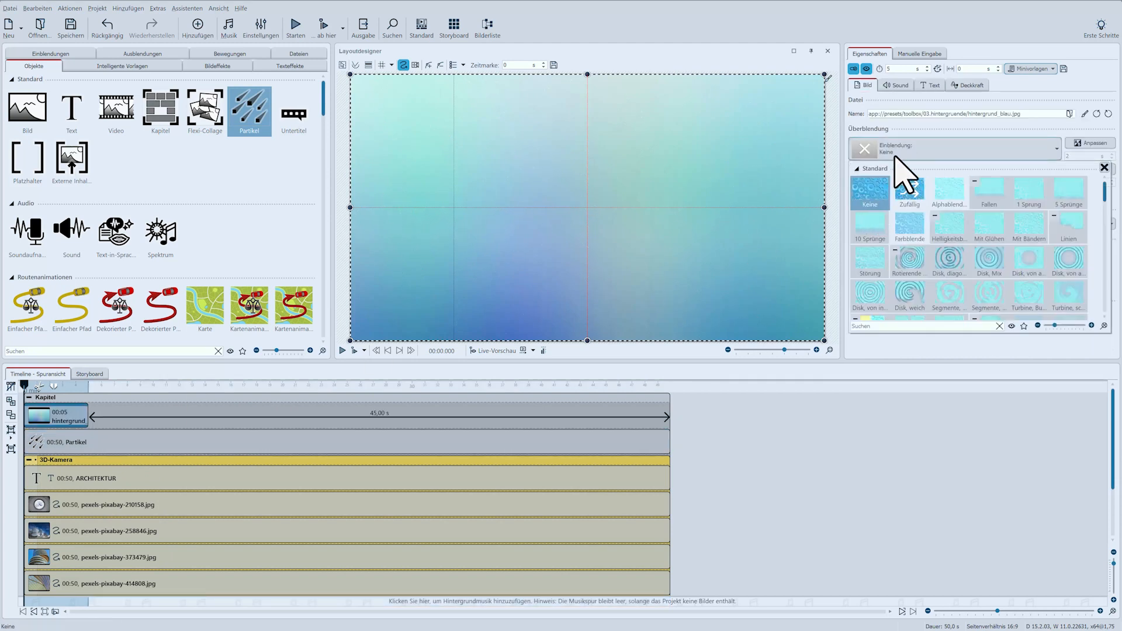
# Copy the Partikel object into the 3D camera effect as its first object and enable Erstes Objekt als Umgebung verwenden.
pyautogui.click(87, 444)
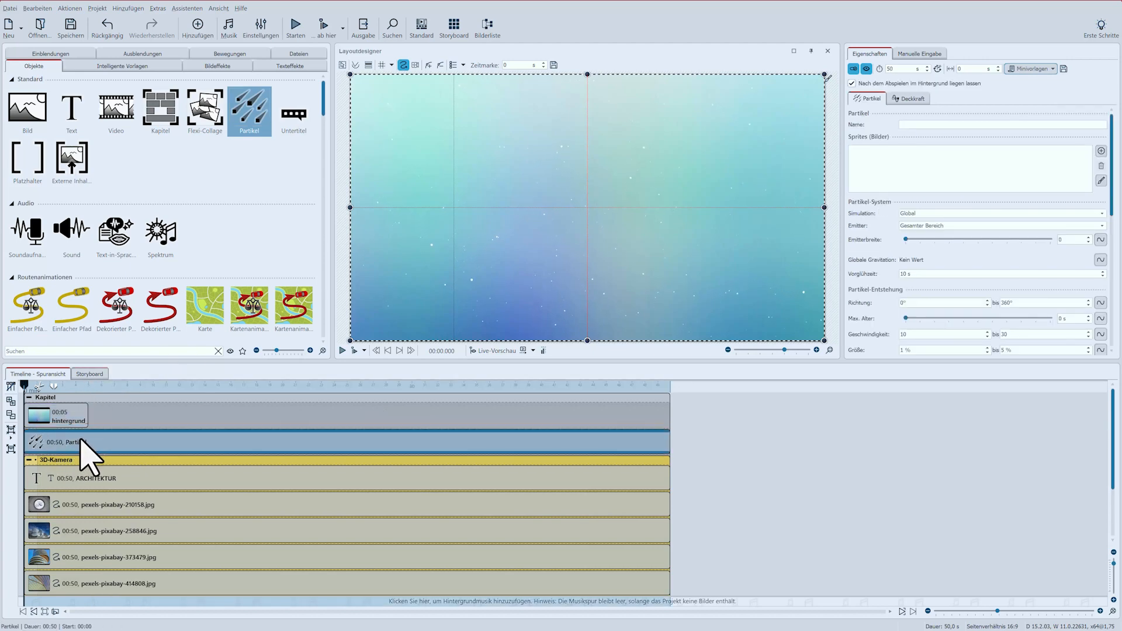
pyautogui.moveTo(80, 440); pyautogui.dragTo(99, 468)
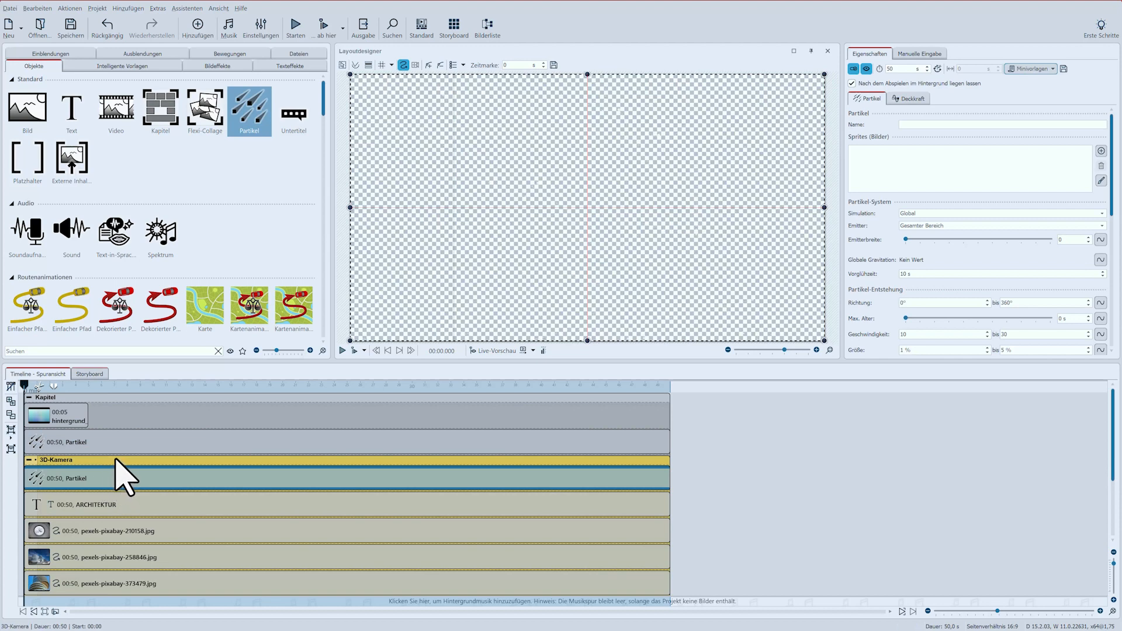
pyautogui.click(115, 460)
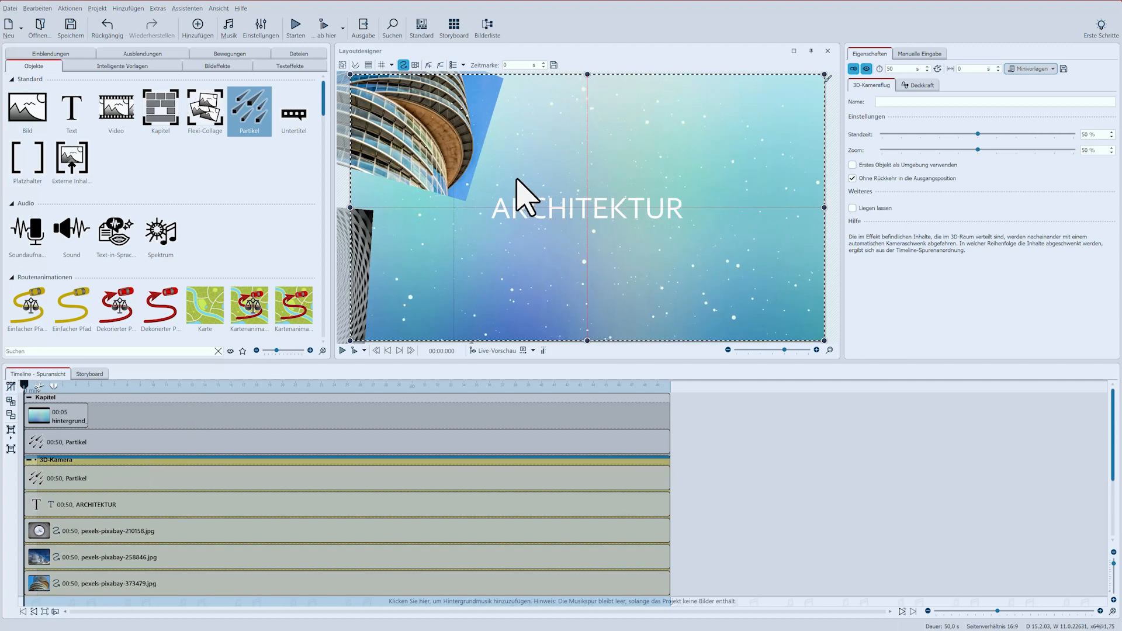
pyautogui.click(853, 166)
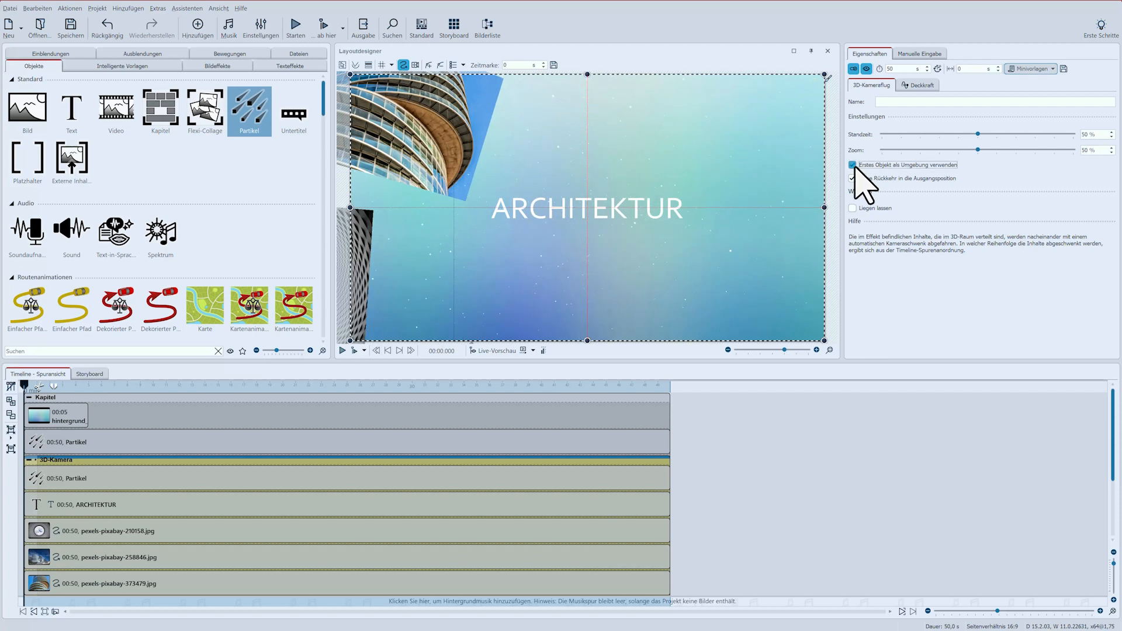